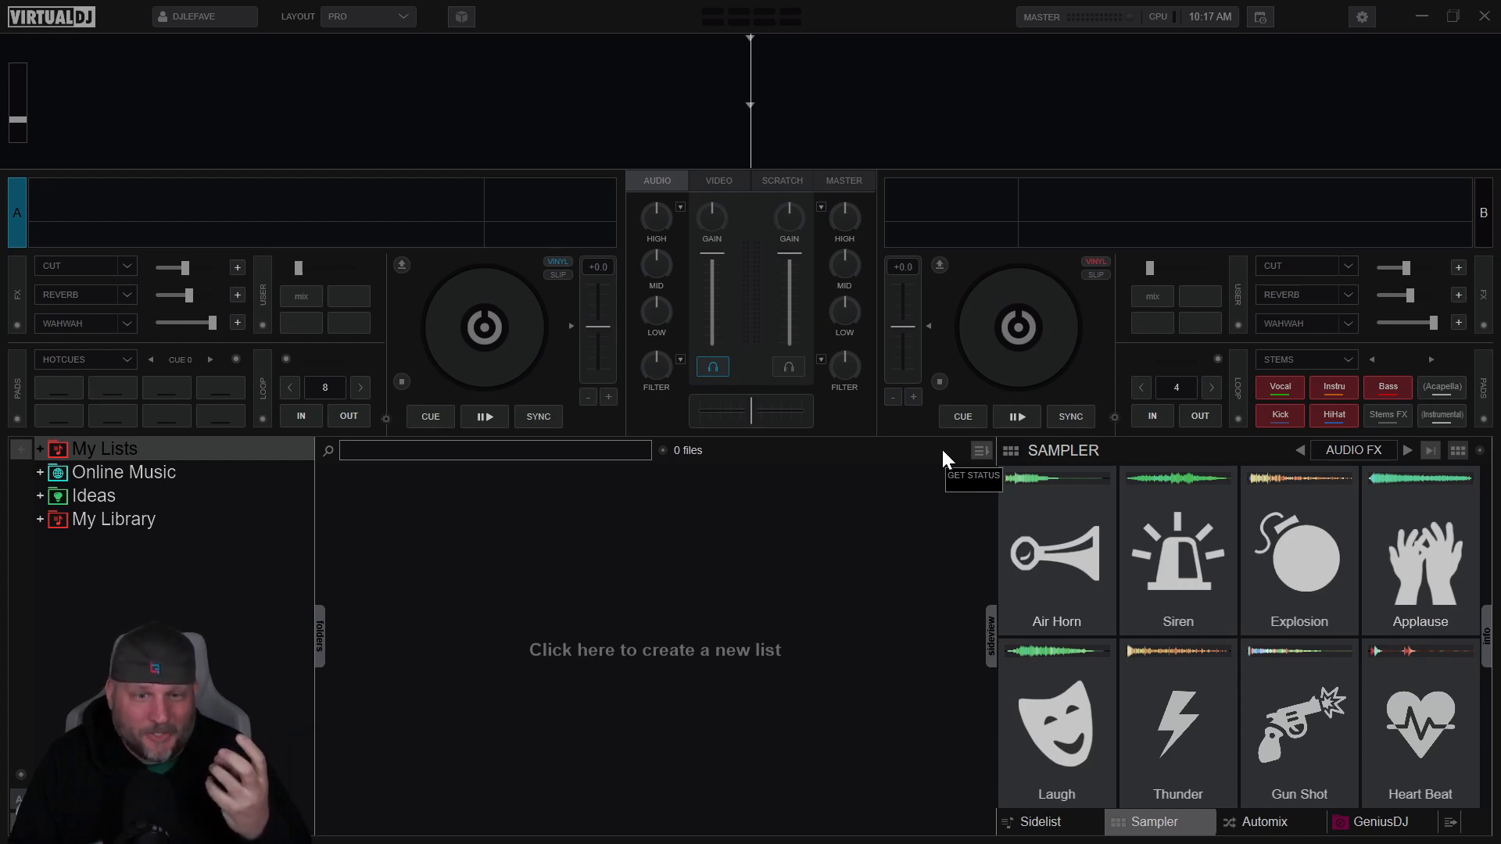
Step: Open the advanced mapping editor for the keyboard in the controller settings
{"action": "left_click", "coordinate": [1361, 18]}
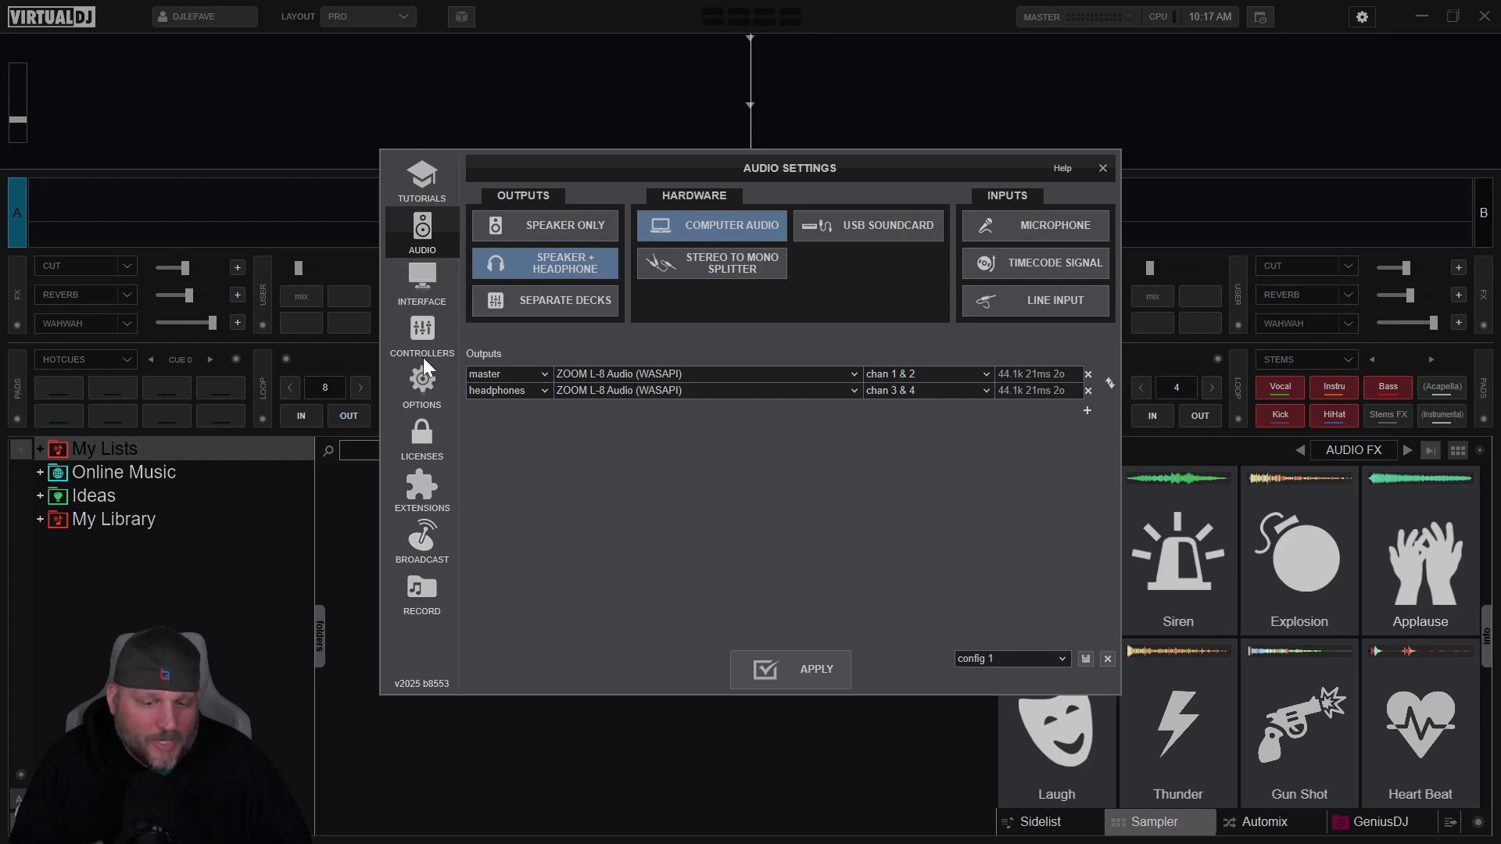
{"action": "left_click", "coordinate": [424, 330]}
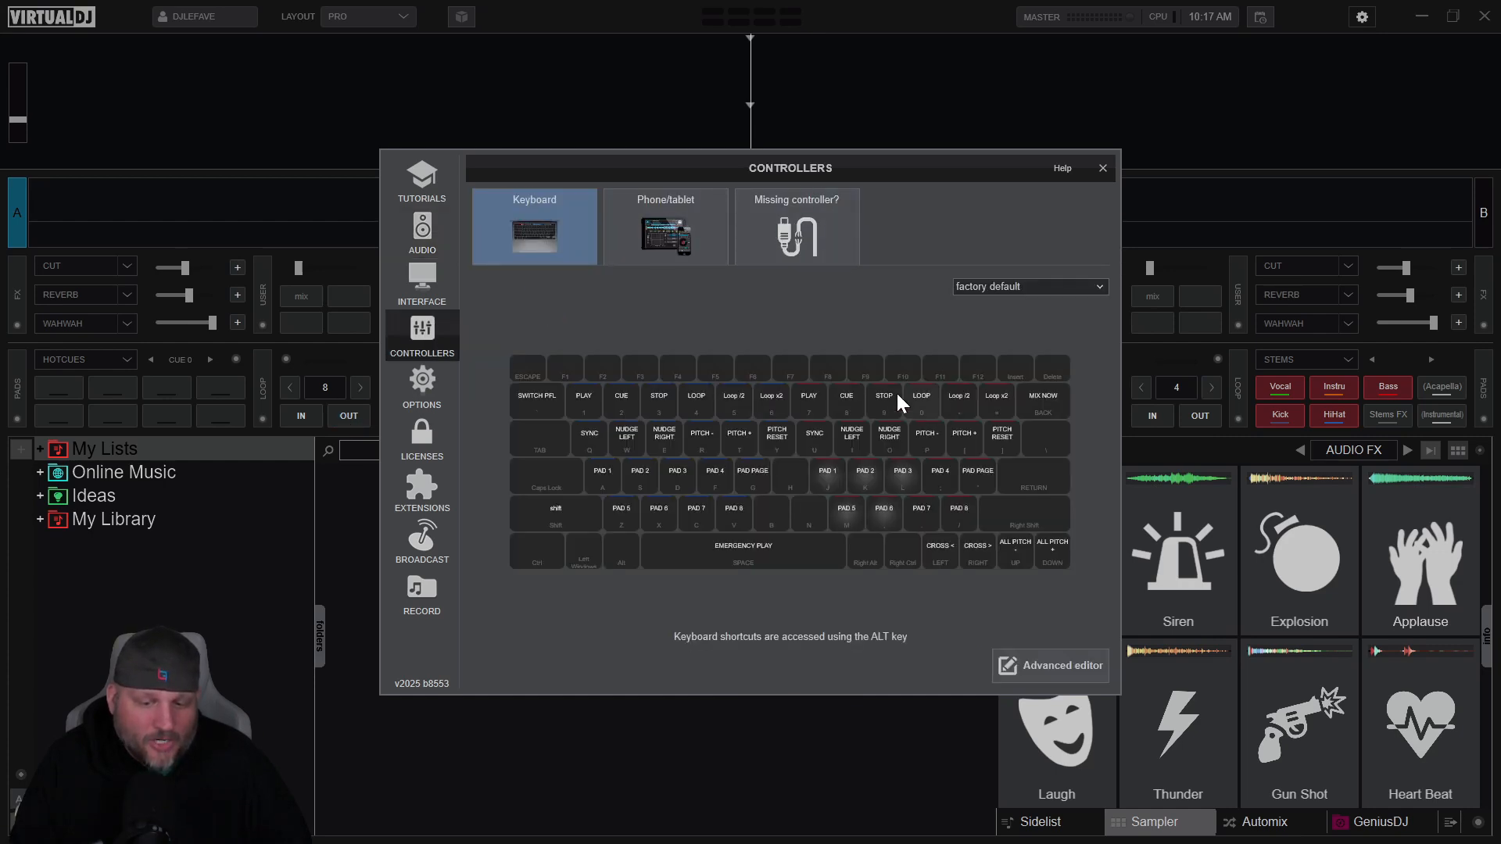
{"action": "left_click", "coordinate": [1065, 667]}
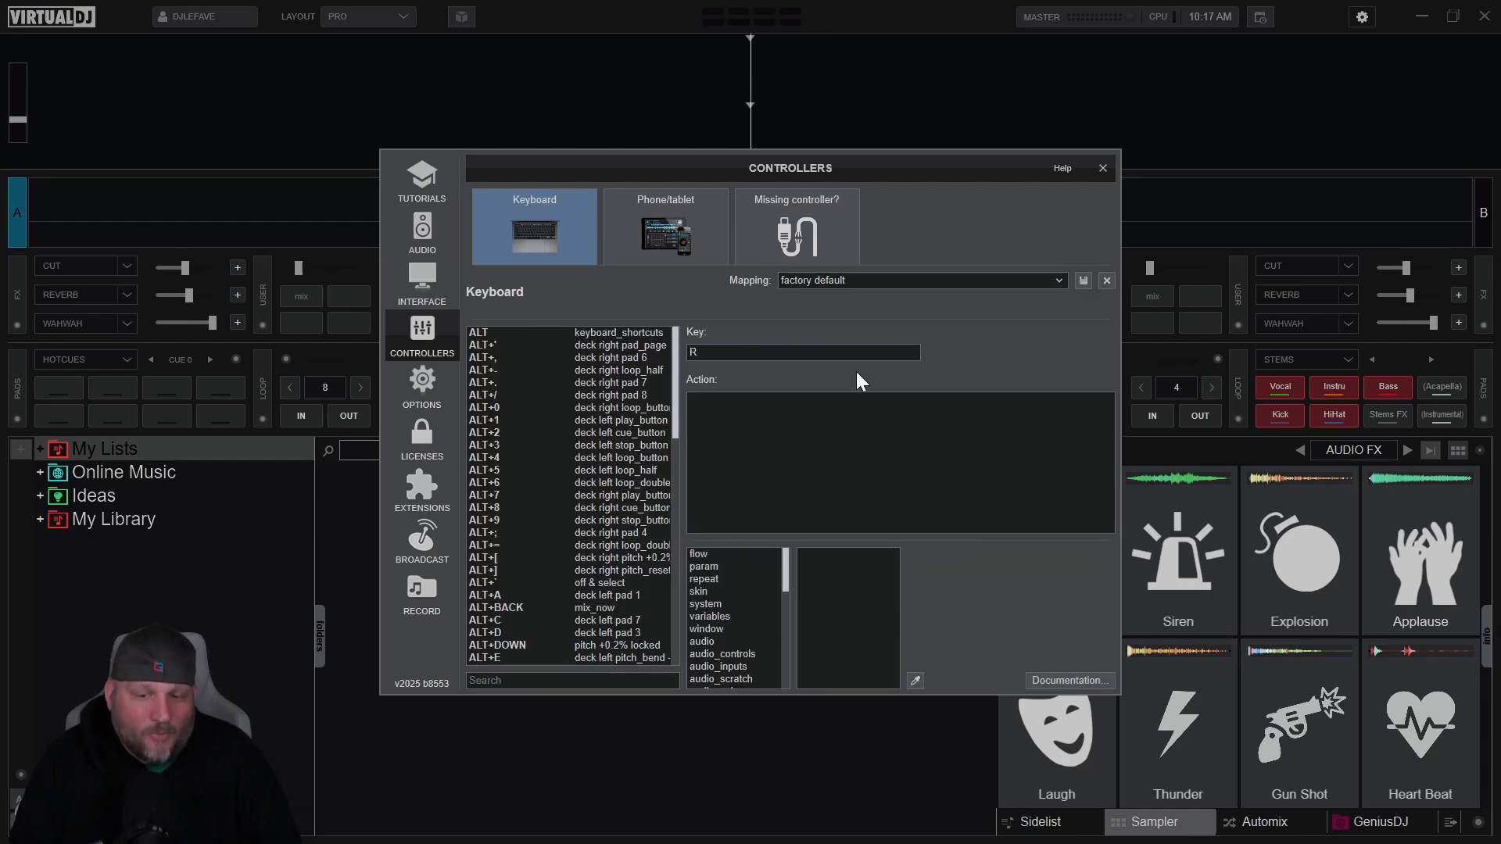
Step: Switch to Notepad, copy the sampler_rec 'master' script and return to VirtualDJ
{"action": "key", "text": "alt+Tab"}
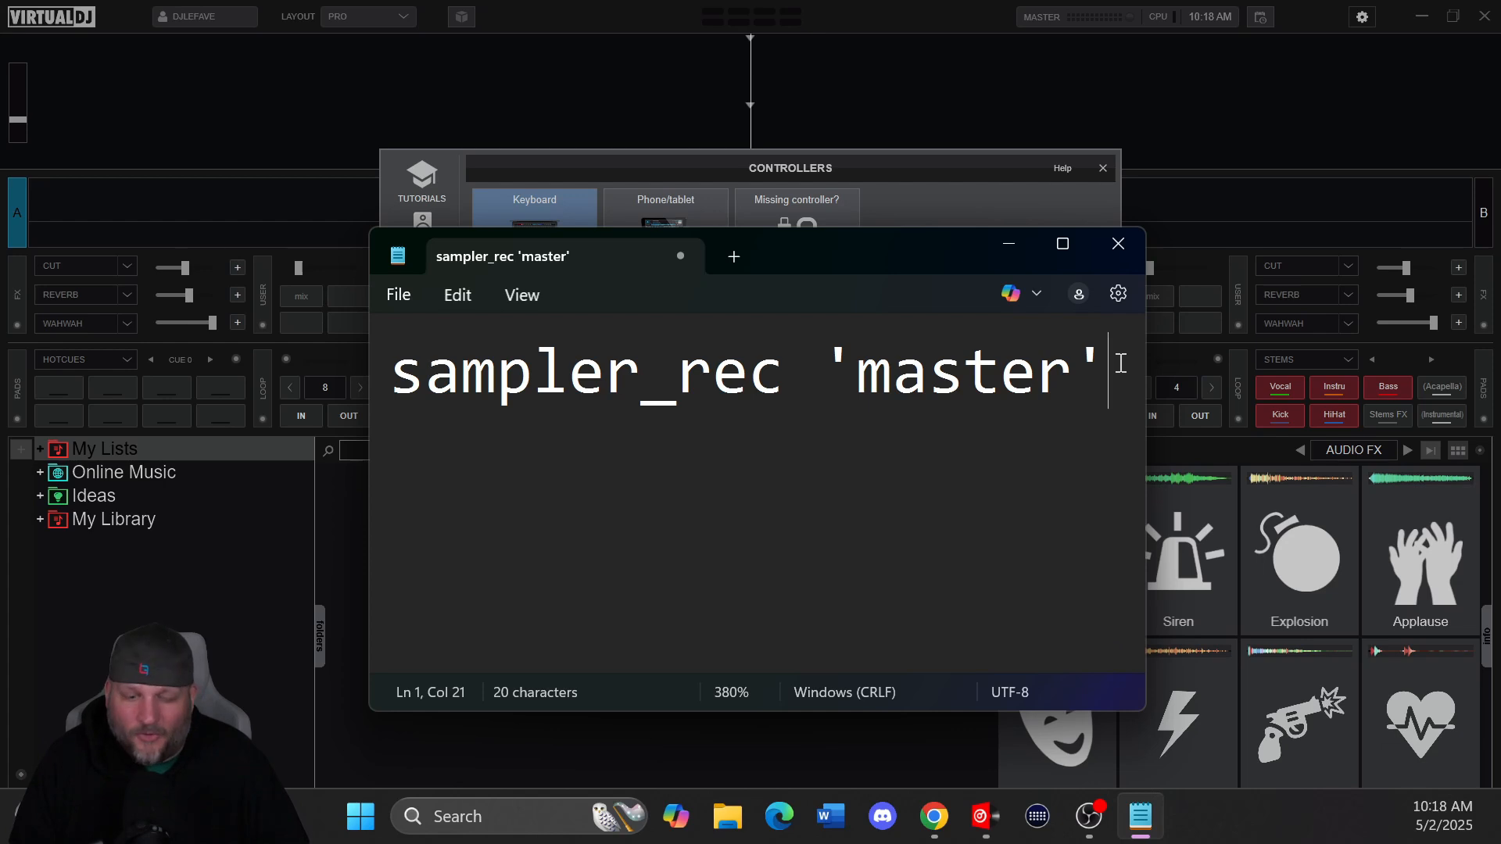
{"action": "left_click_drag", "start_coordinate": [1120, 363], "coordinate": [361, 332]}
{"action": "key", "text": "ctrl+c"}
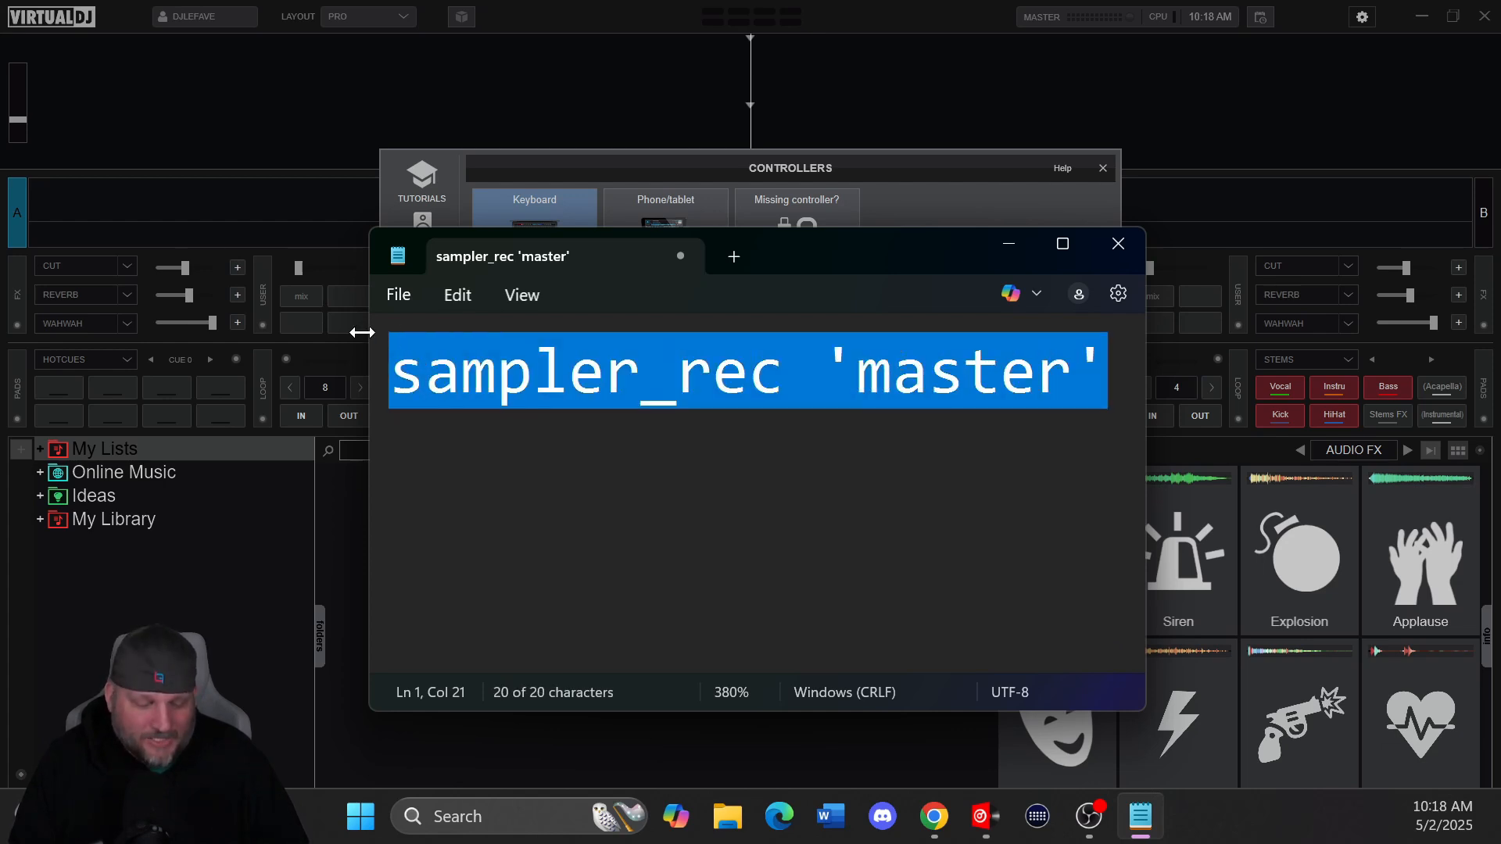
{"action": "left_click", "coordinate": [513, 761]}
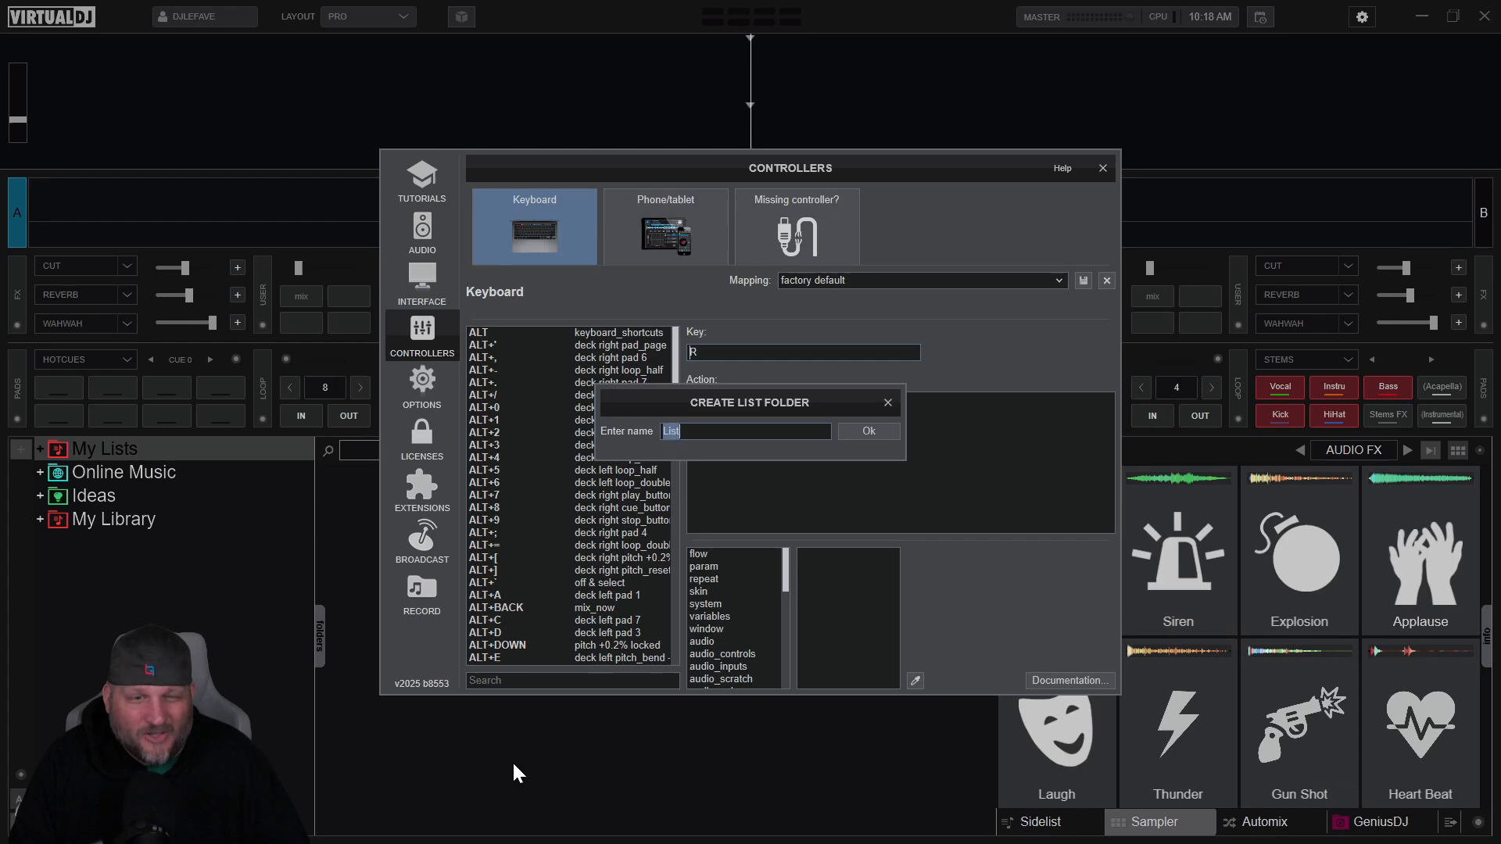
Step: Map the R key to the copied sampler_rec 'master' action and close the settings
{"action": "left_click", "coordinate": [757, 350]}
{"action": "key", "text": "r"}
{"action": "left_click", "coordinate": [763, 422]}
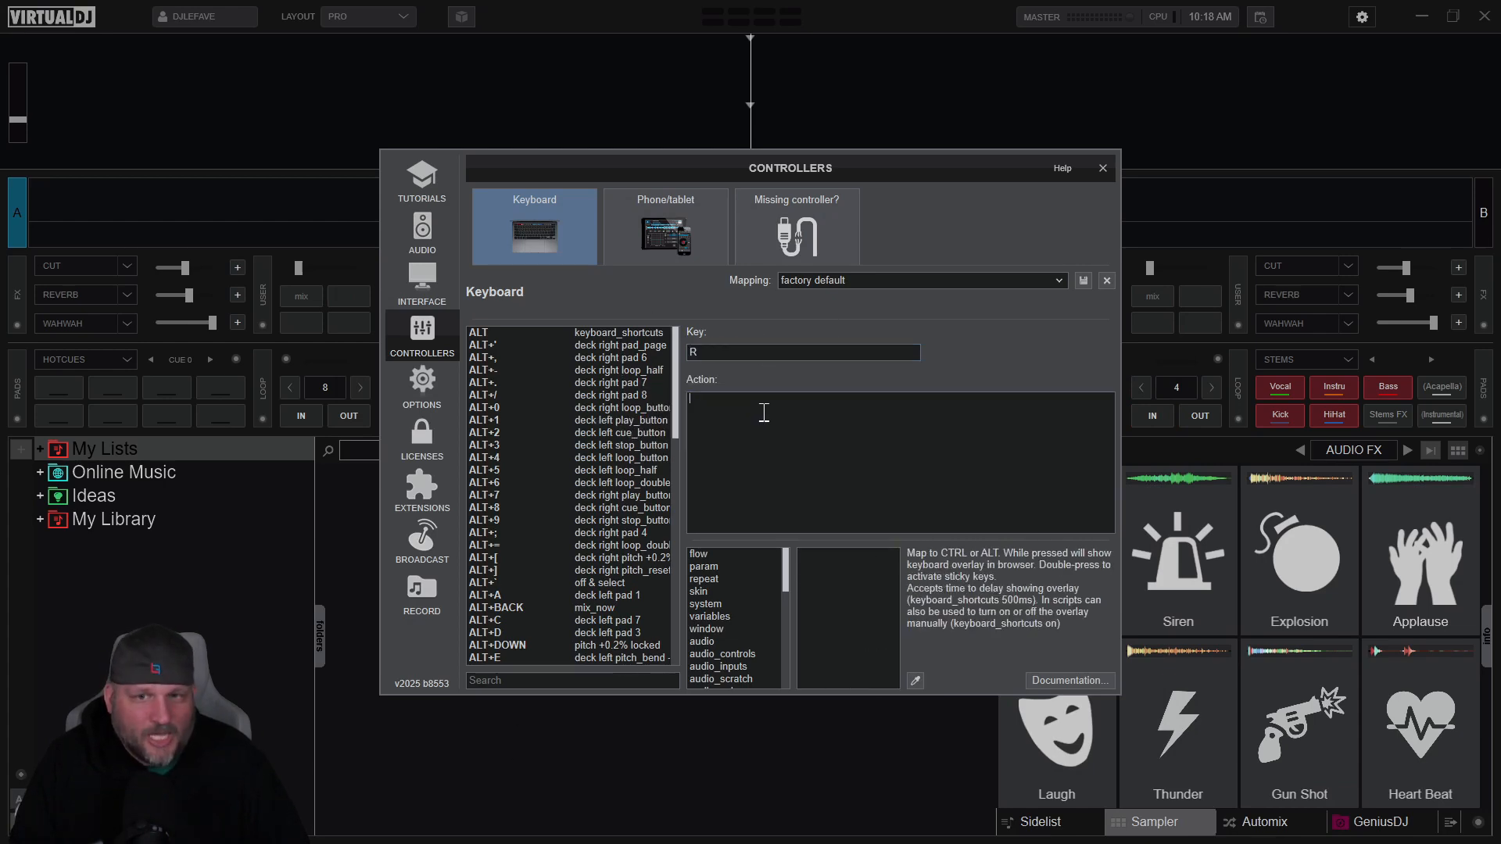
{"action": "key", "text": "ctrl+v"}
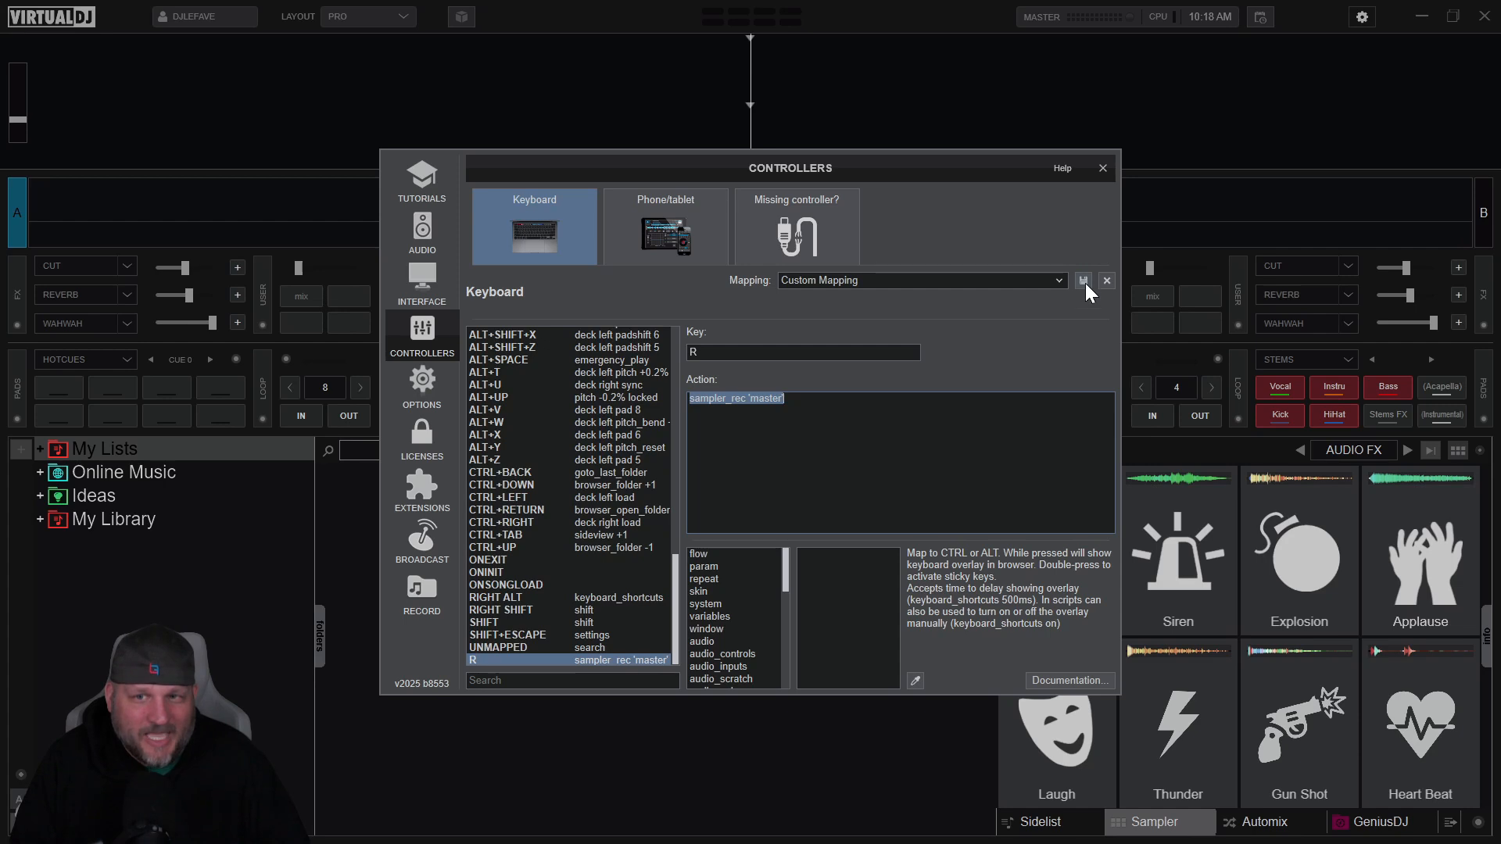
{"action": "left_click", "coordinate": [1102, 168]}
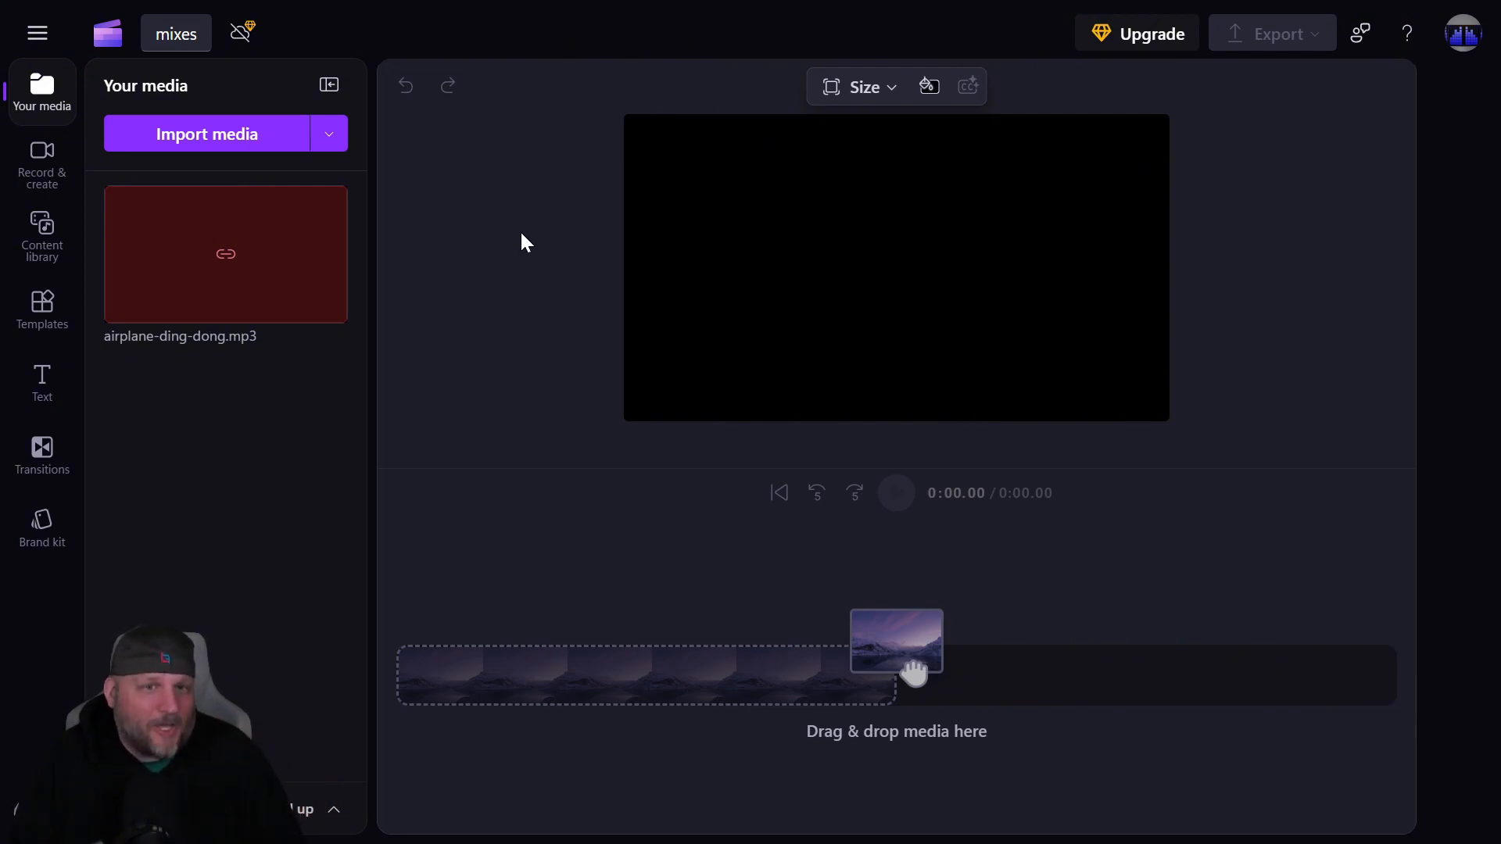
Step: In Clipchamp, add a text-to-speech clip and set its voice to Arabella Multilingual
{"action": "left_click", "coordinate": [47, 157]}
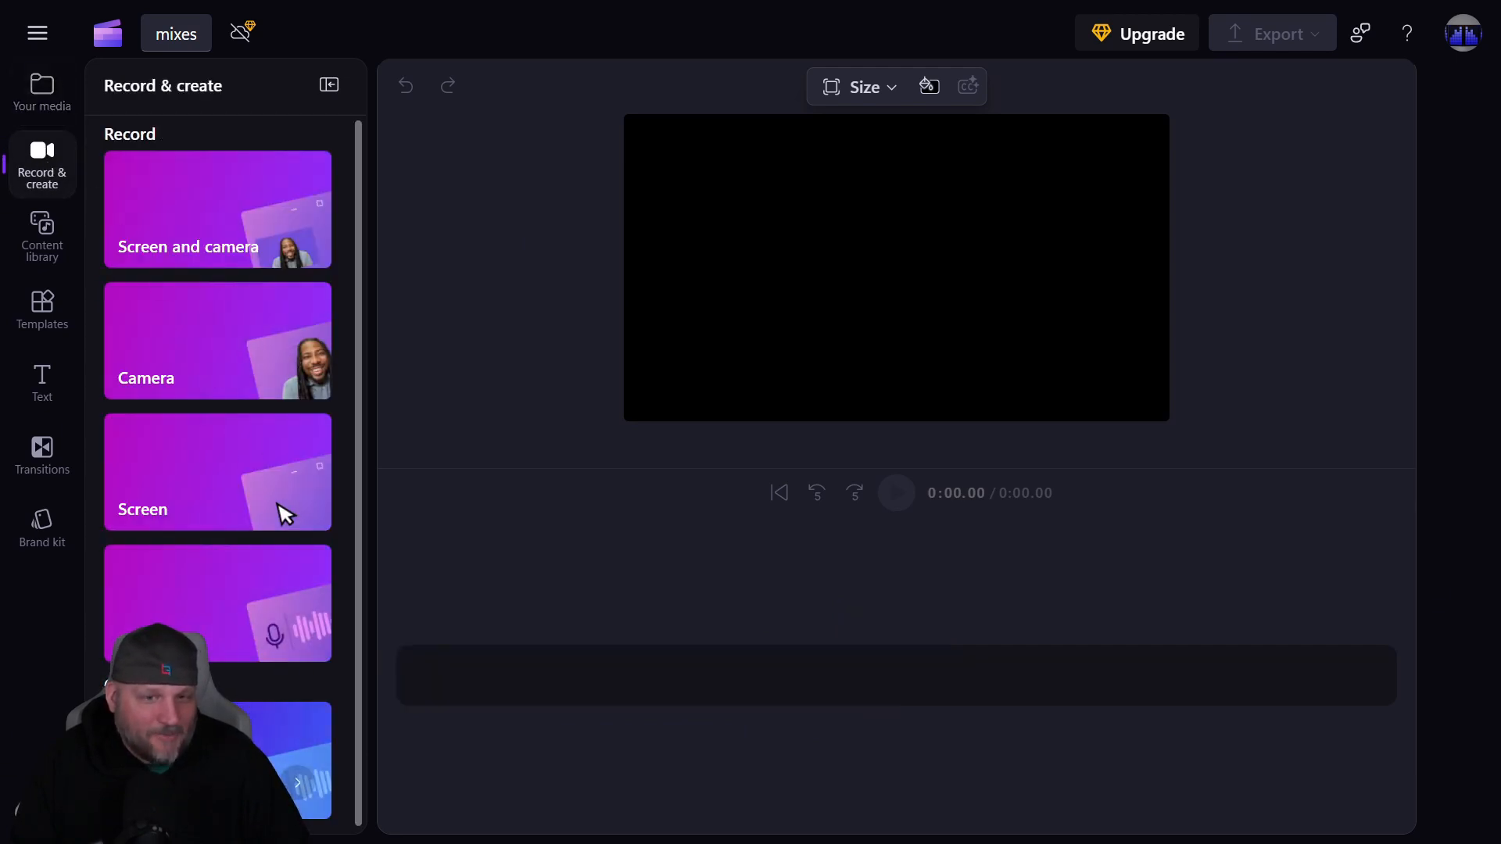
{"action": "left_click", "coordinate": [217, 776]}
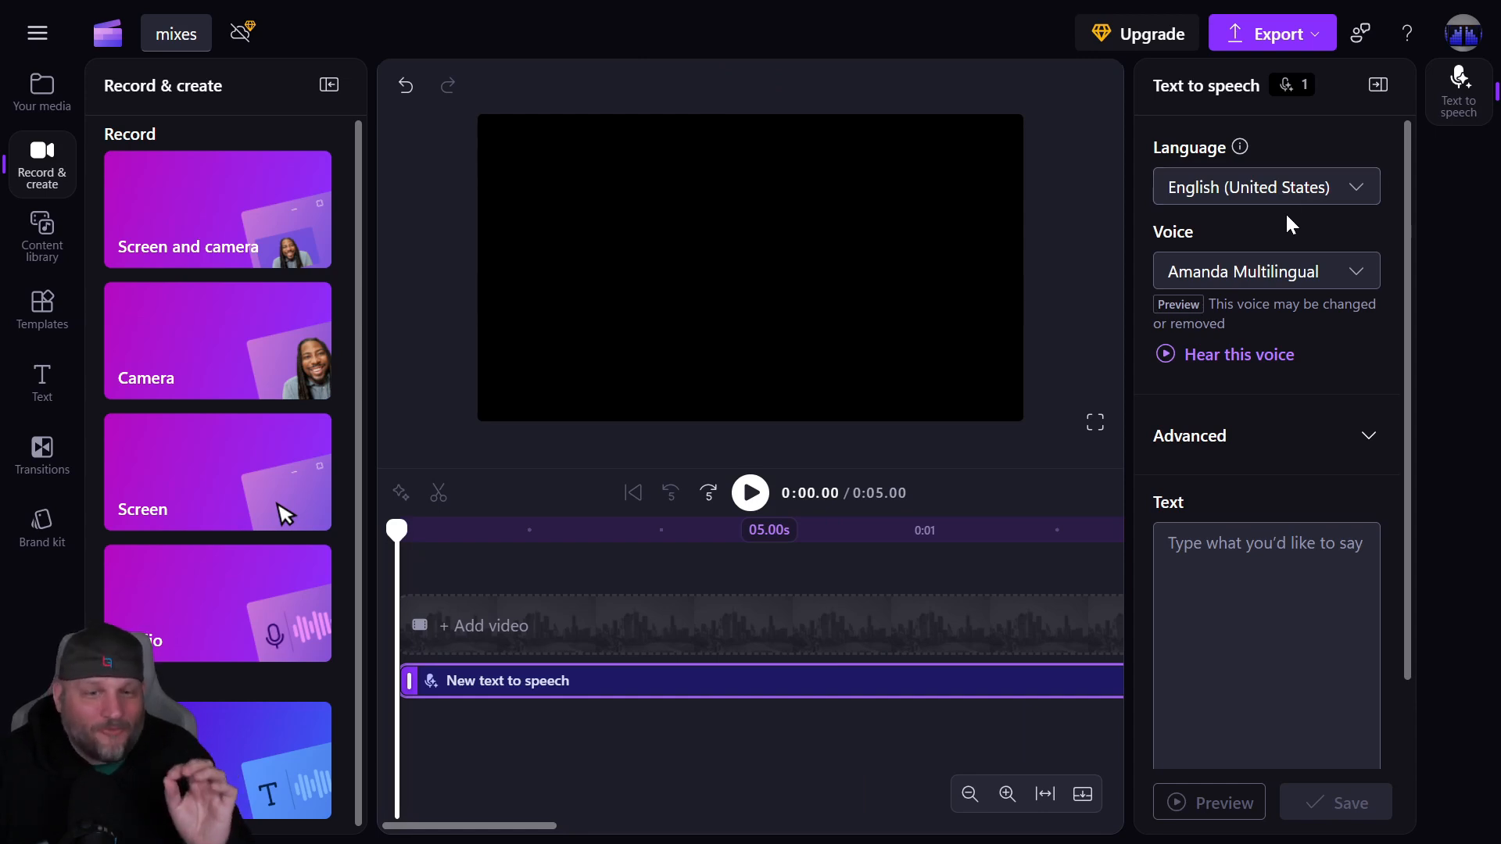
{"action": "left_click", "coordinate": [1353, 279]}
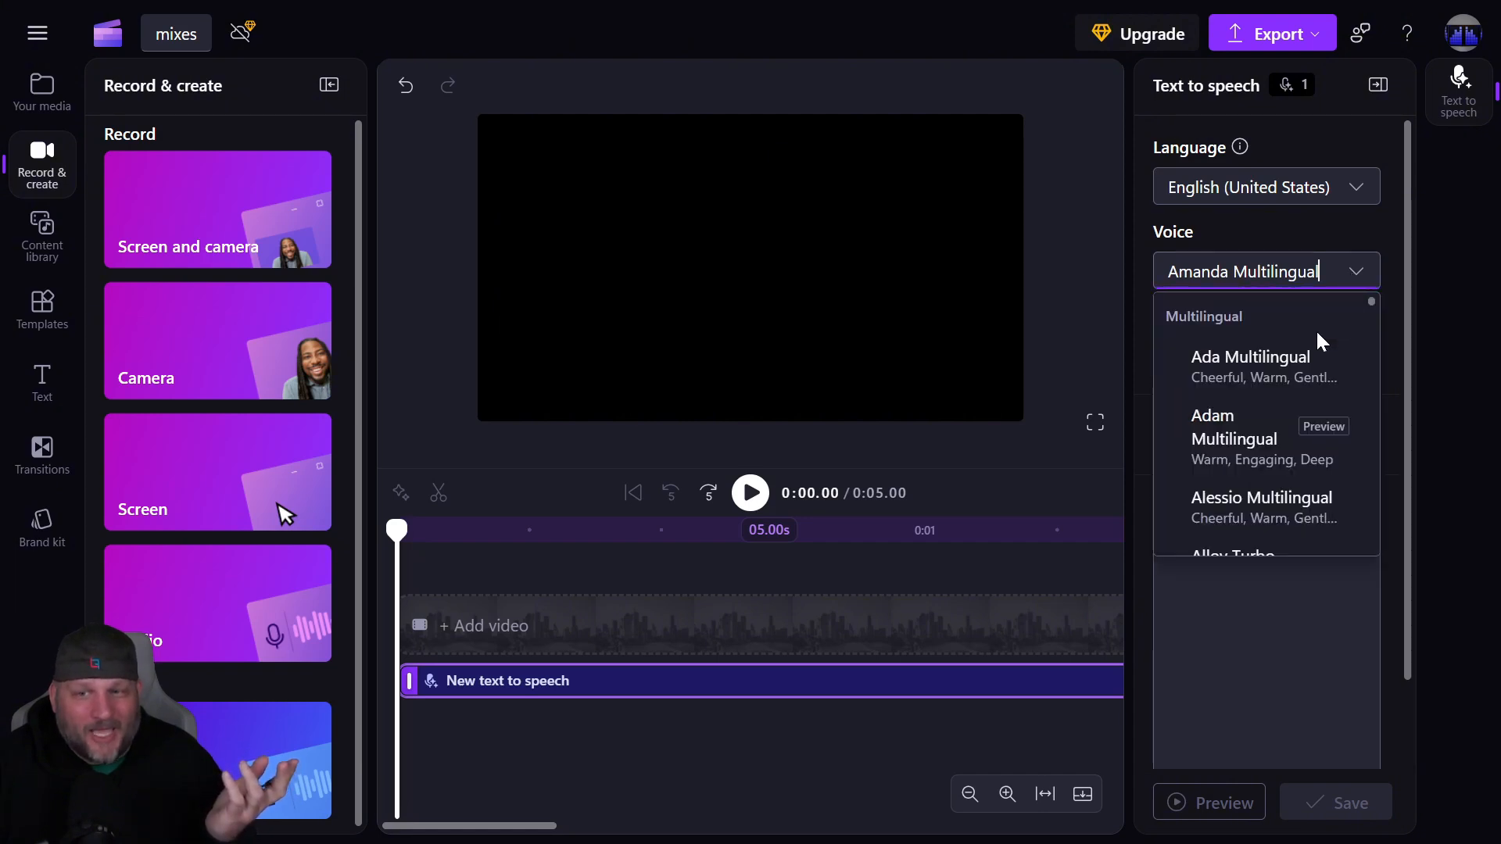
{"action": "scroll", "coordinate": [1282, 485], "scroll_direction": "down", "scroll_amount": 2}
{"action": "scroll", "coordinate": [1263, 491], "scroll_direction": "down", "scroll_amount": 4}
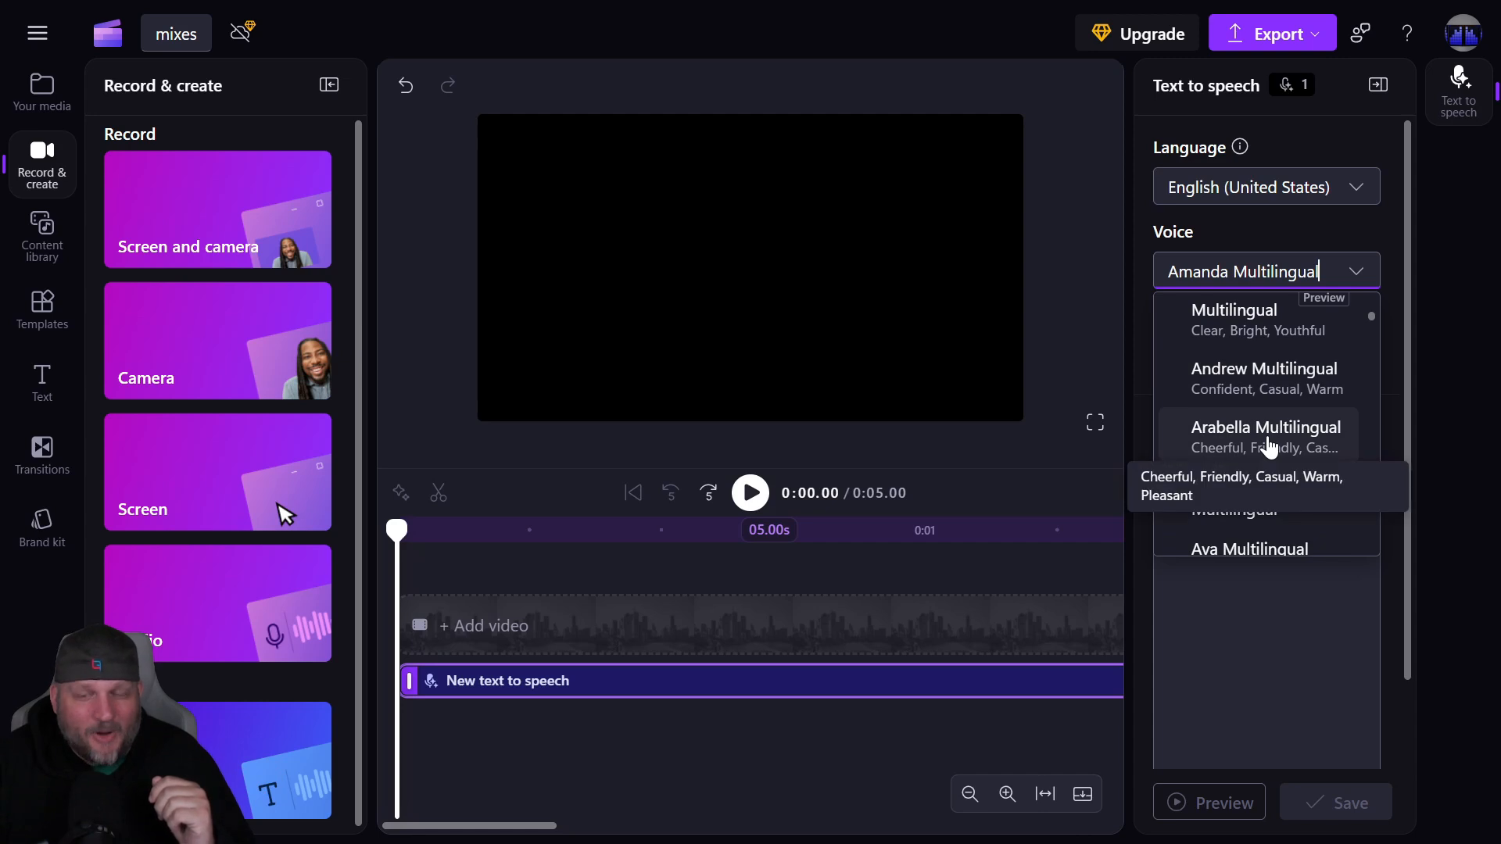
{"action": "left_click", "coordinate": [1268, 445]}
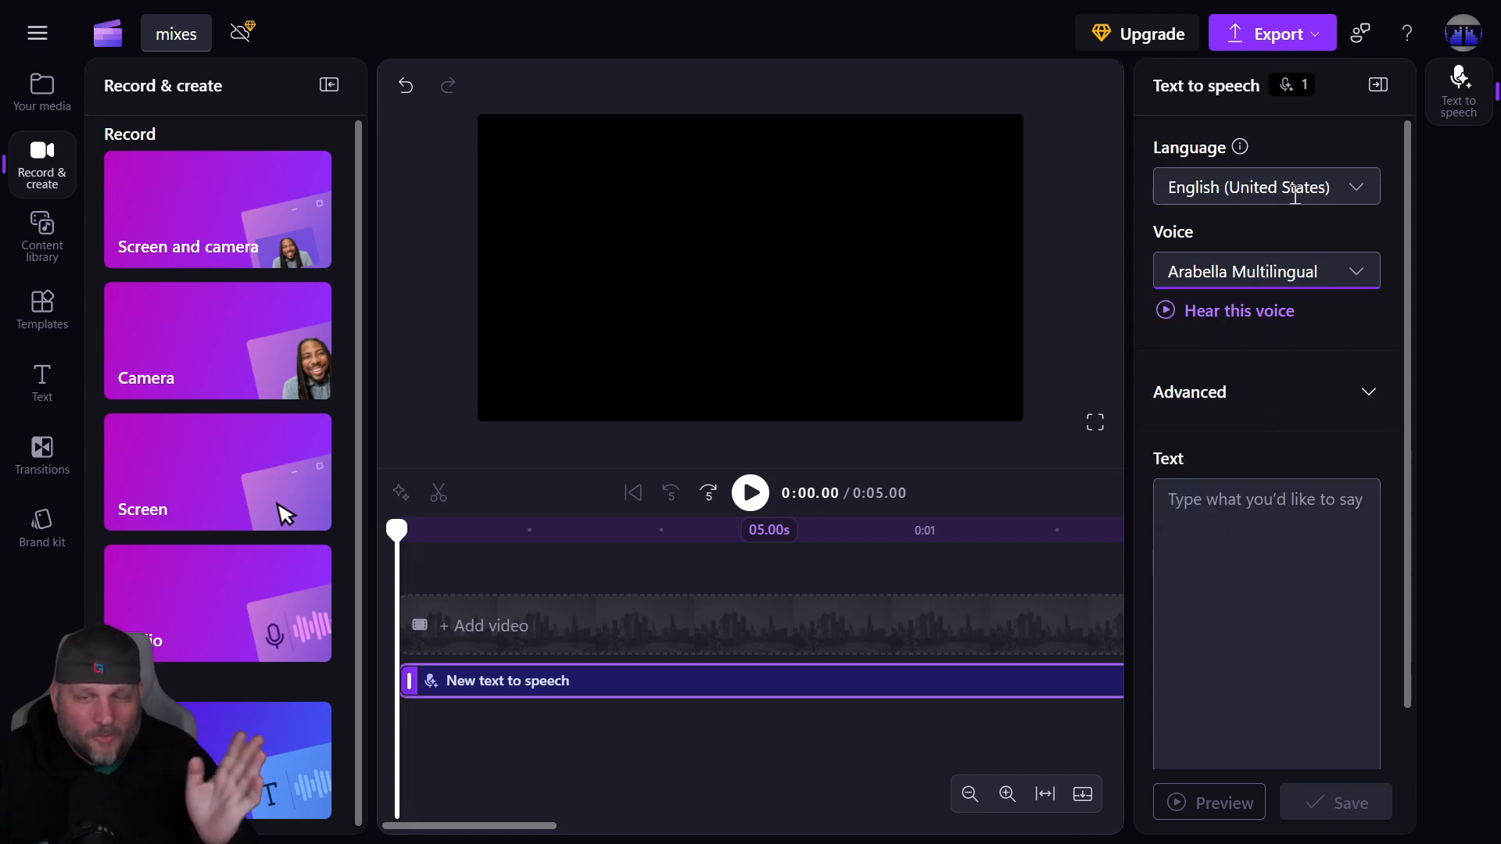
Step: Enter "Like and Subscribe if you learned something today!" as the speech text, preview it and export the video
{"action": "left_click", "coordinate": [1266, 516]}
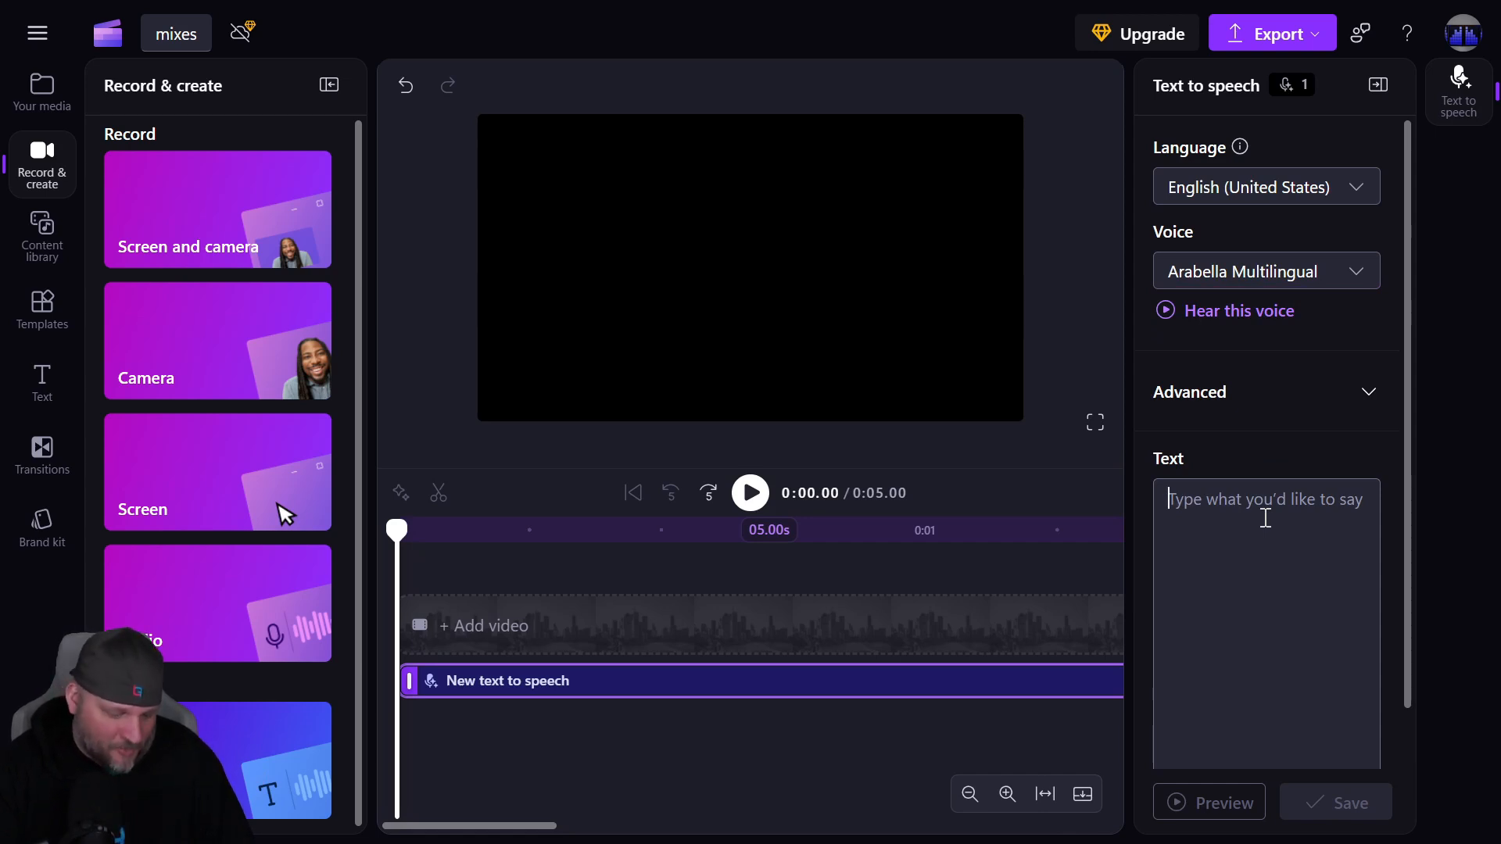
{"action": "type", "text": "I"}
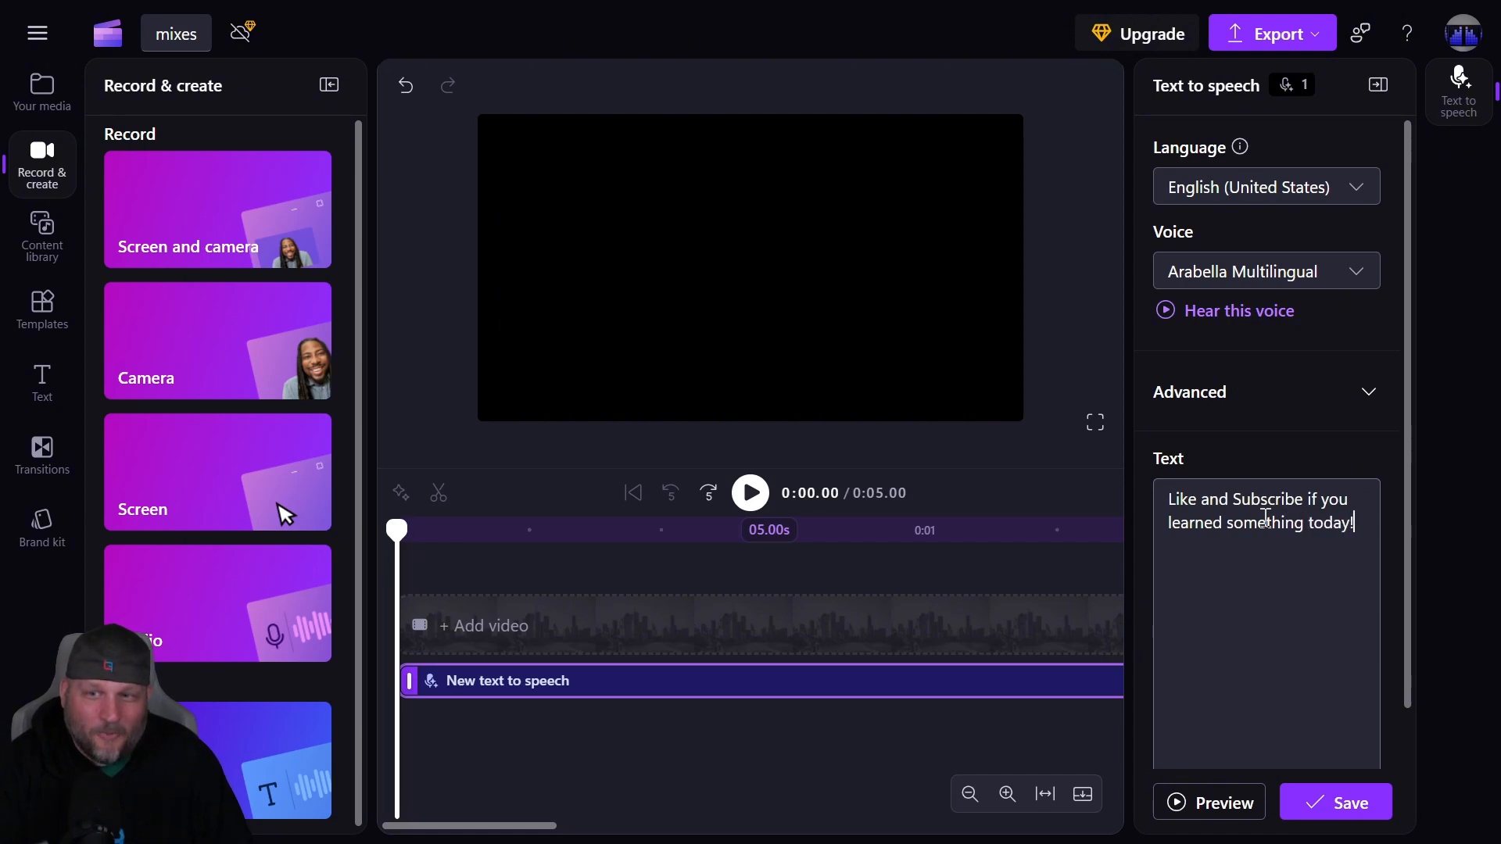
{"action": "left_click", "coordinate": [1217, 805]}
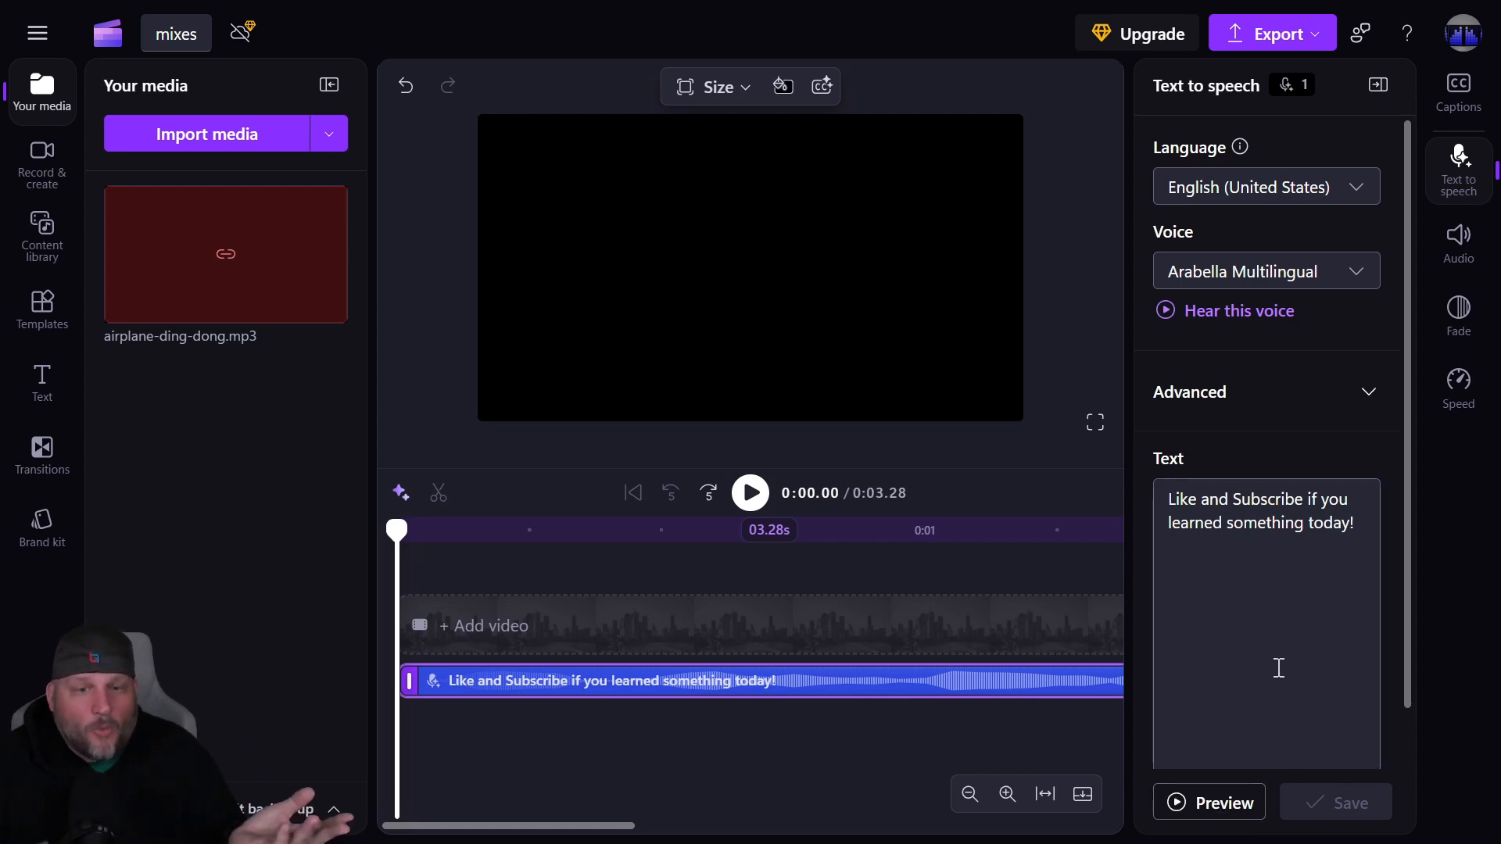
{"action": "left_click", "coordinate": [1276, 43]}
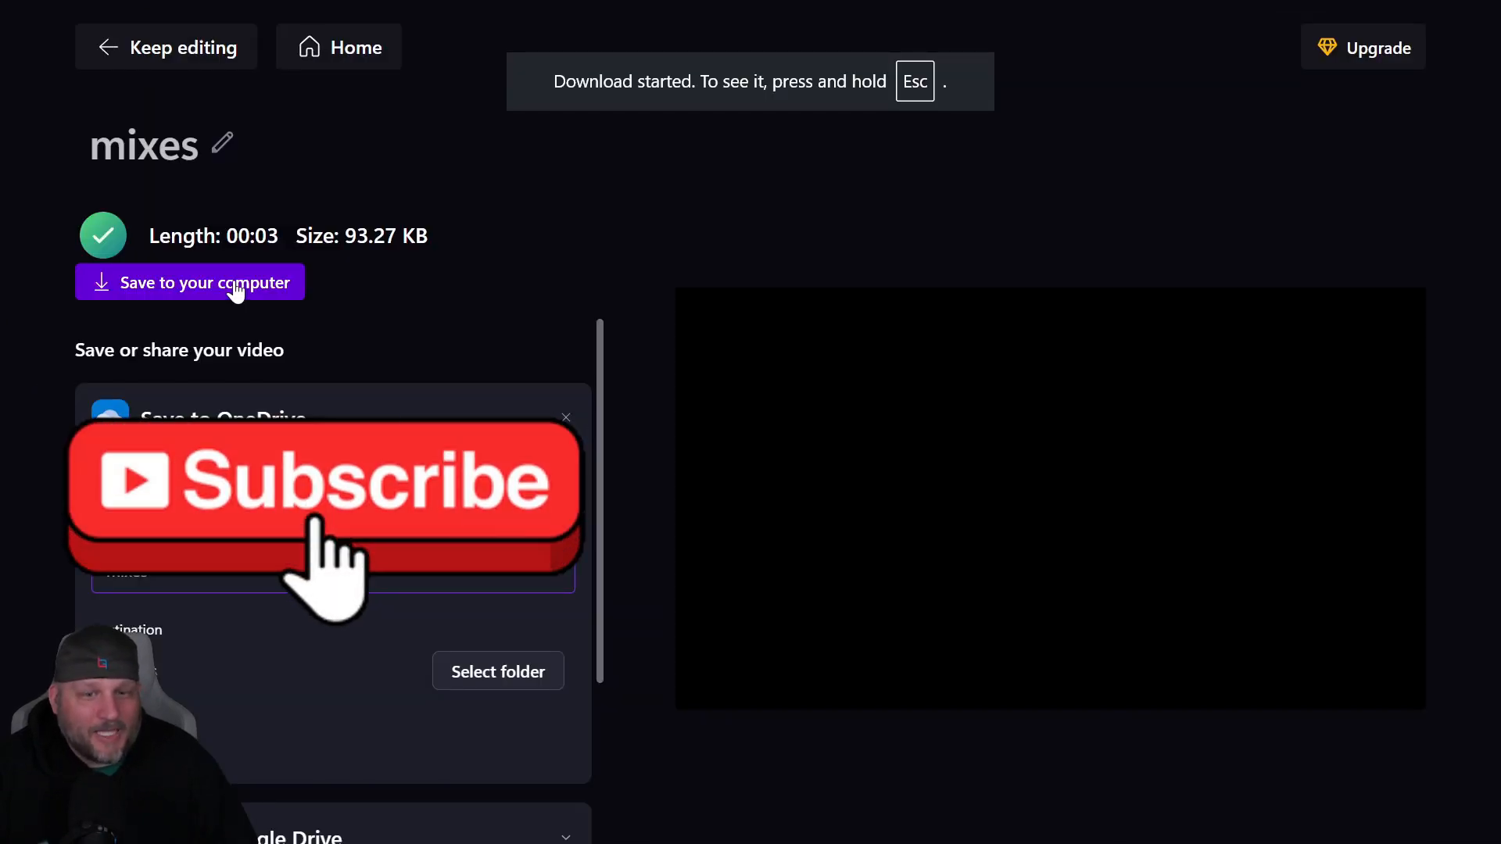
Step: Load the exported mixes MP4 file from the Desktop folder onto deck A in VirtualDJ
{"action": "mouse_move", "coordinate": [832, 497]}
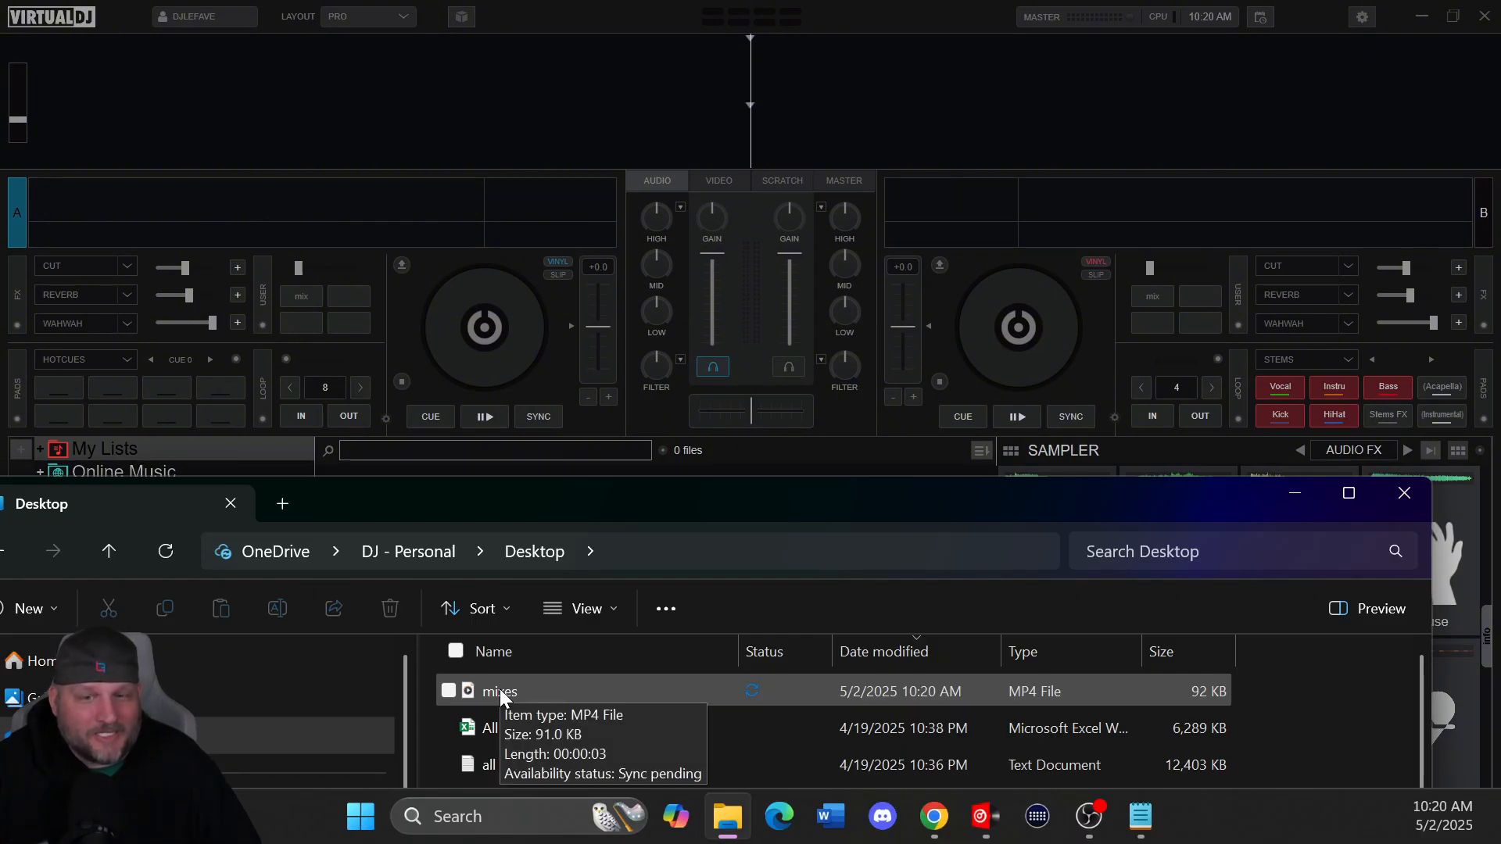
{"action": "left_click_drag", "start_coordinate": [499, 687], "coordinate": [346, 227]}
{"action": "left_click", "coordinate": [727, 817]}
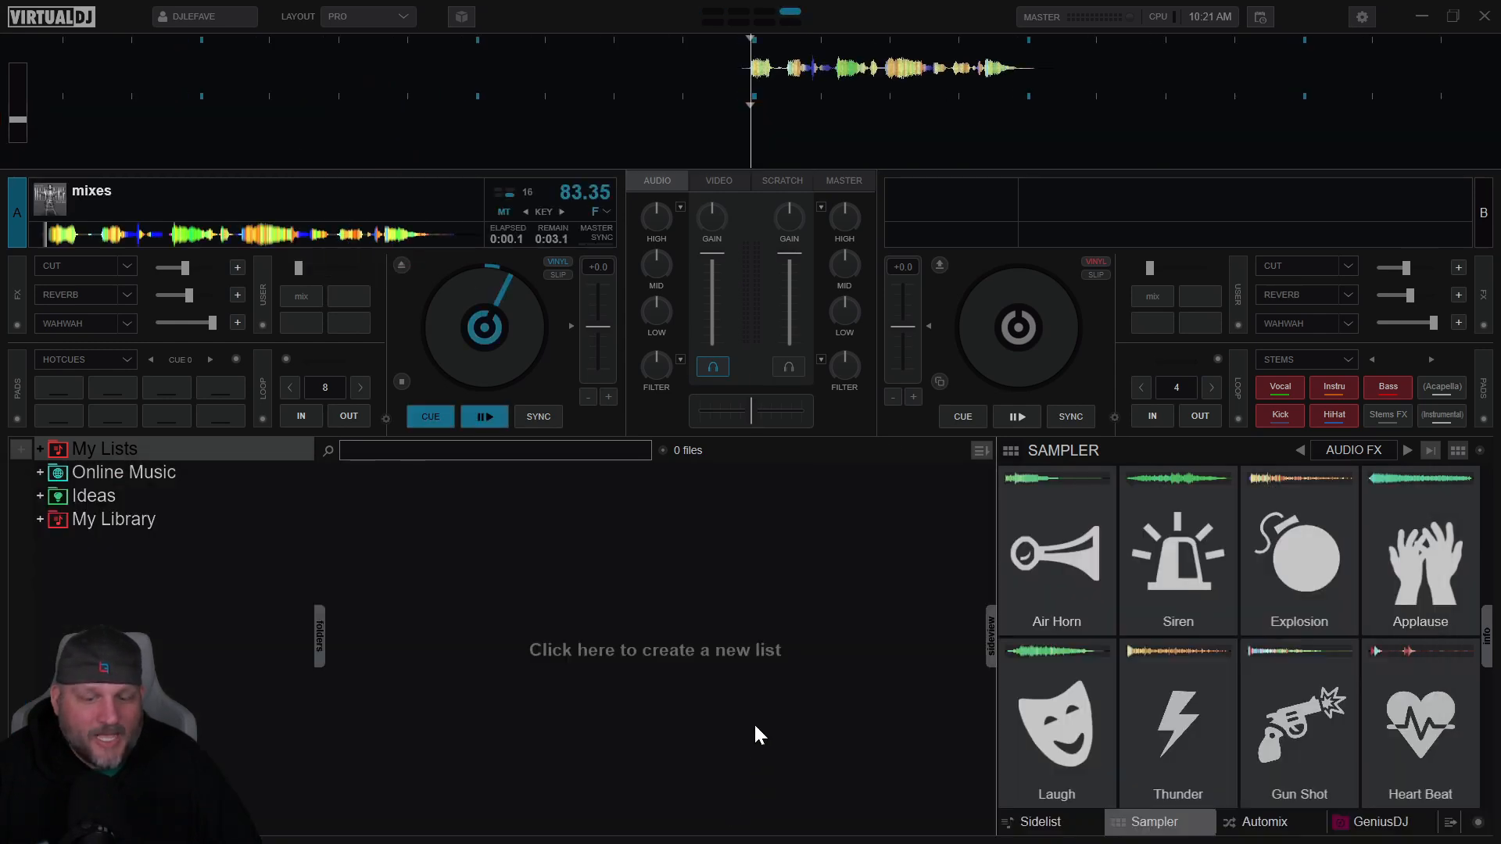
Step: Play the voice track on deck A, rewind it to its beginning and set hot cue 1 there
{"action": "left_click", "coordinate": [480, 419]}
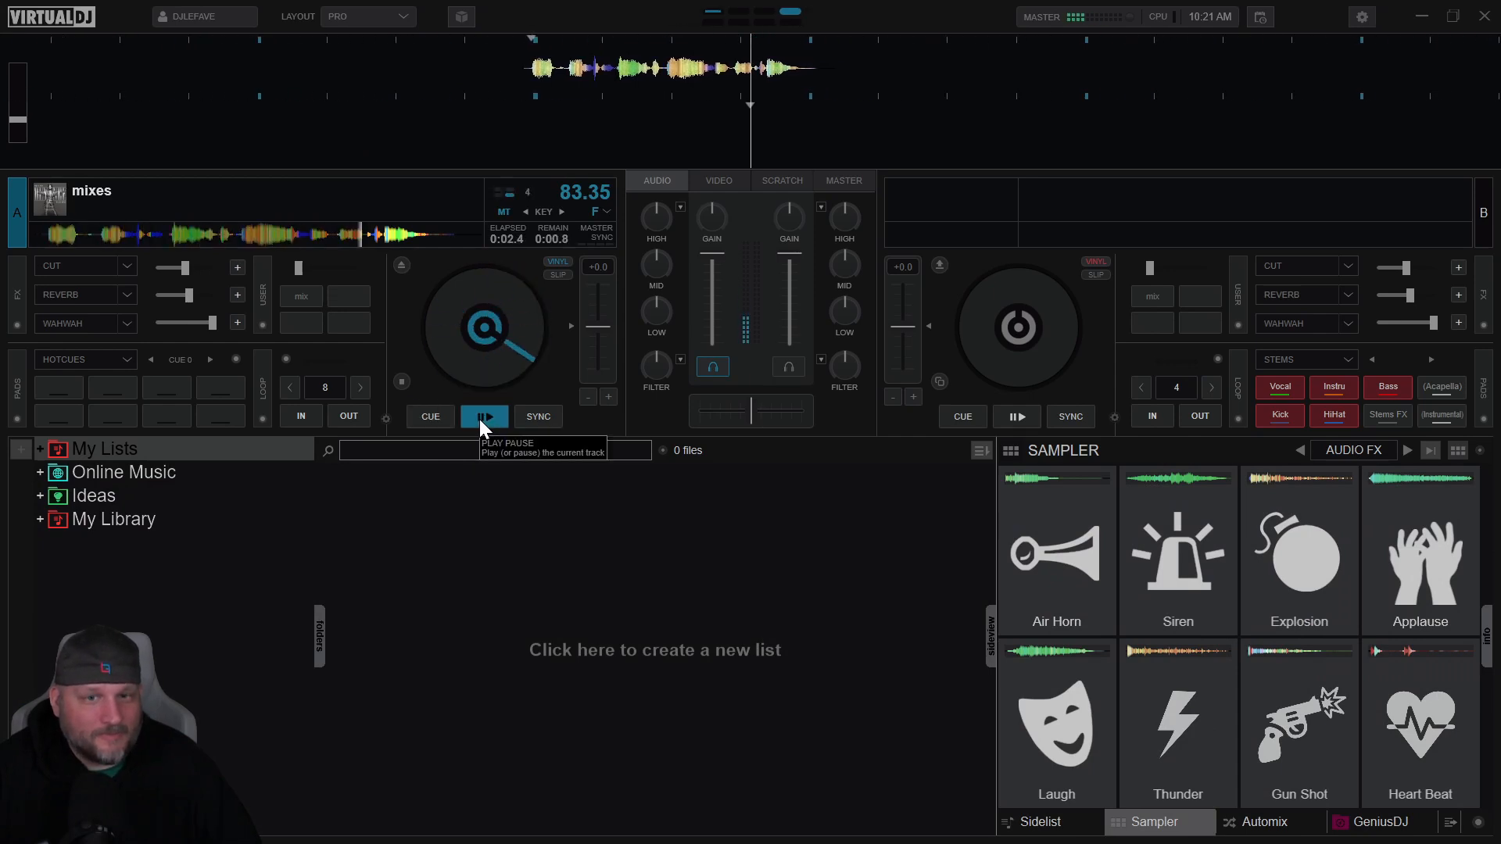
{"action": "left_click", "coordinate": [480, 419]}
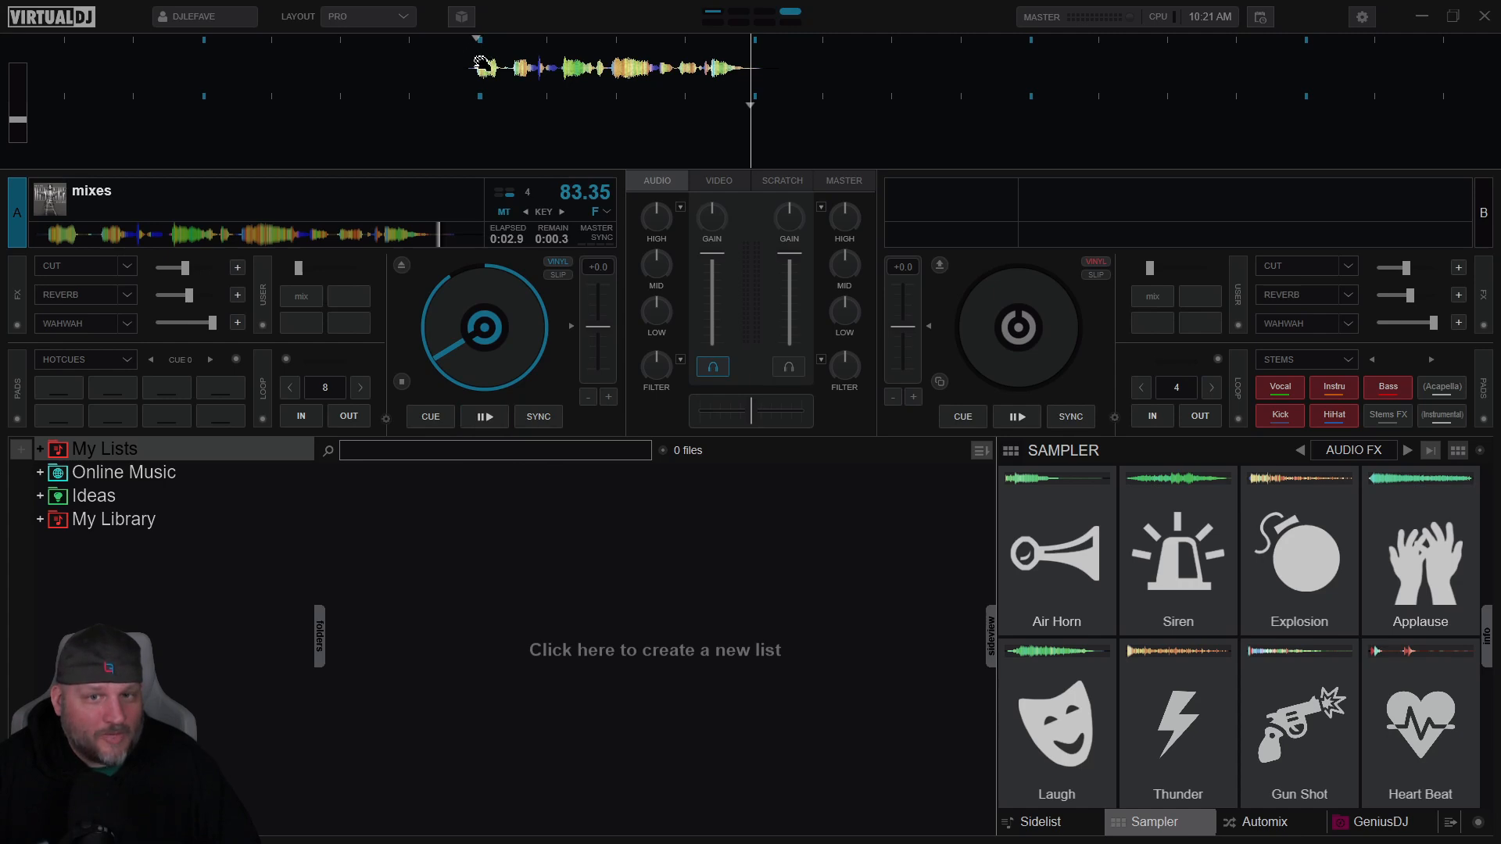
{"action": "left_click_drag", "start_coordinate": [487, 64], "coordinate": [776, 67]}
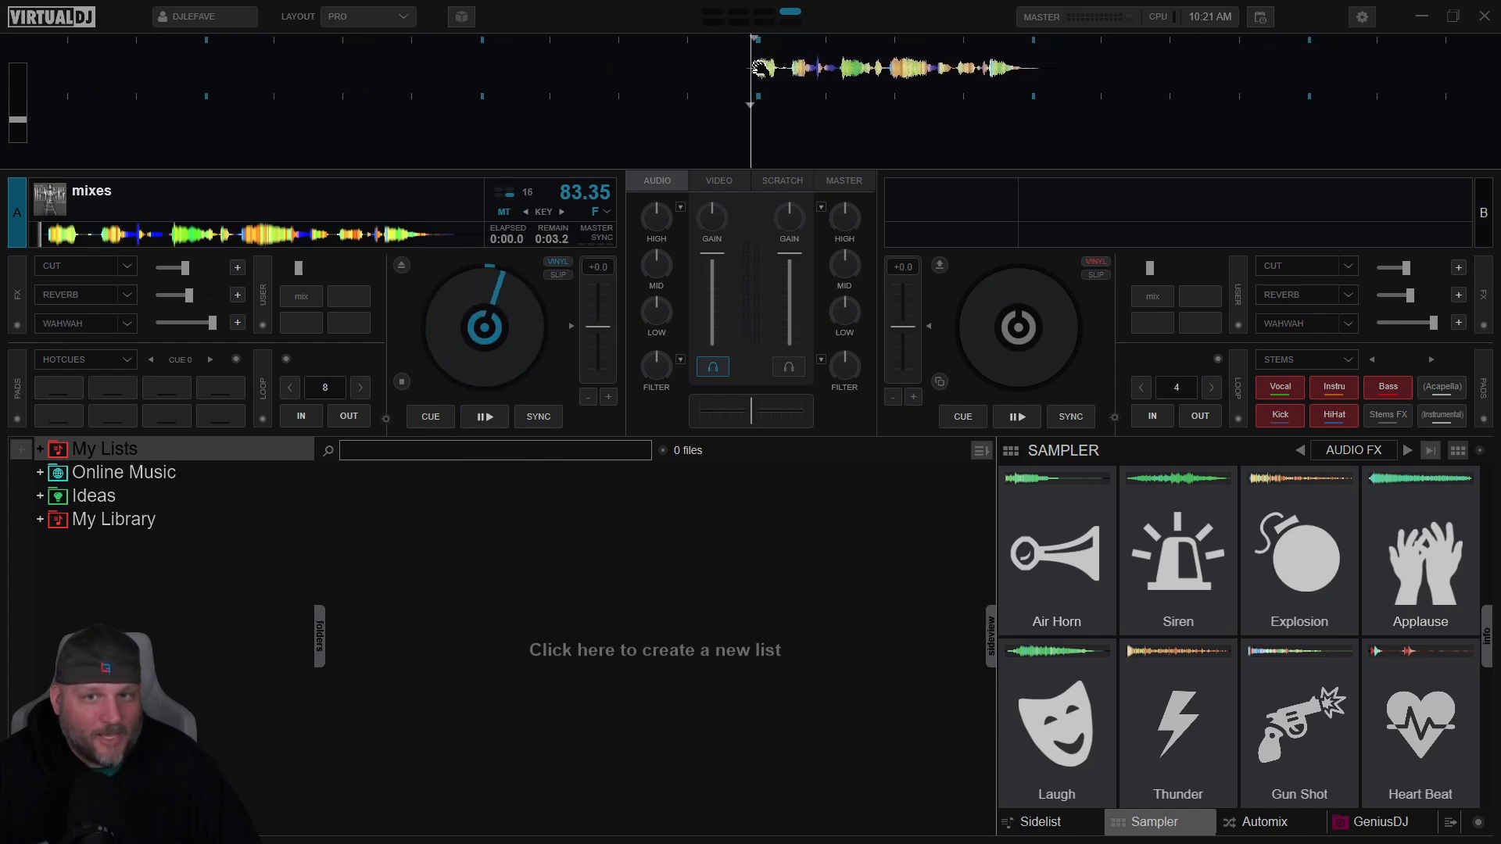
{"action": "left_click", "coordinate": [75, 383]}
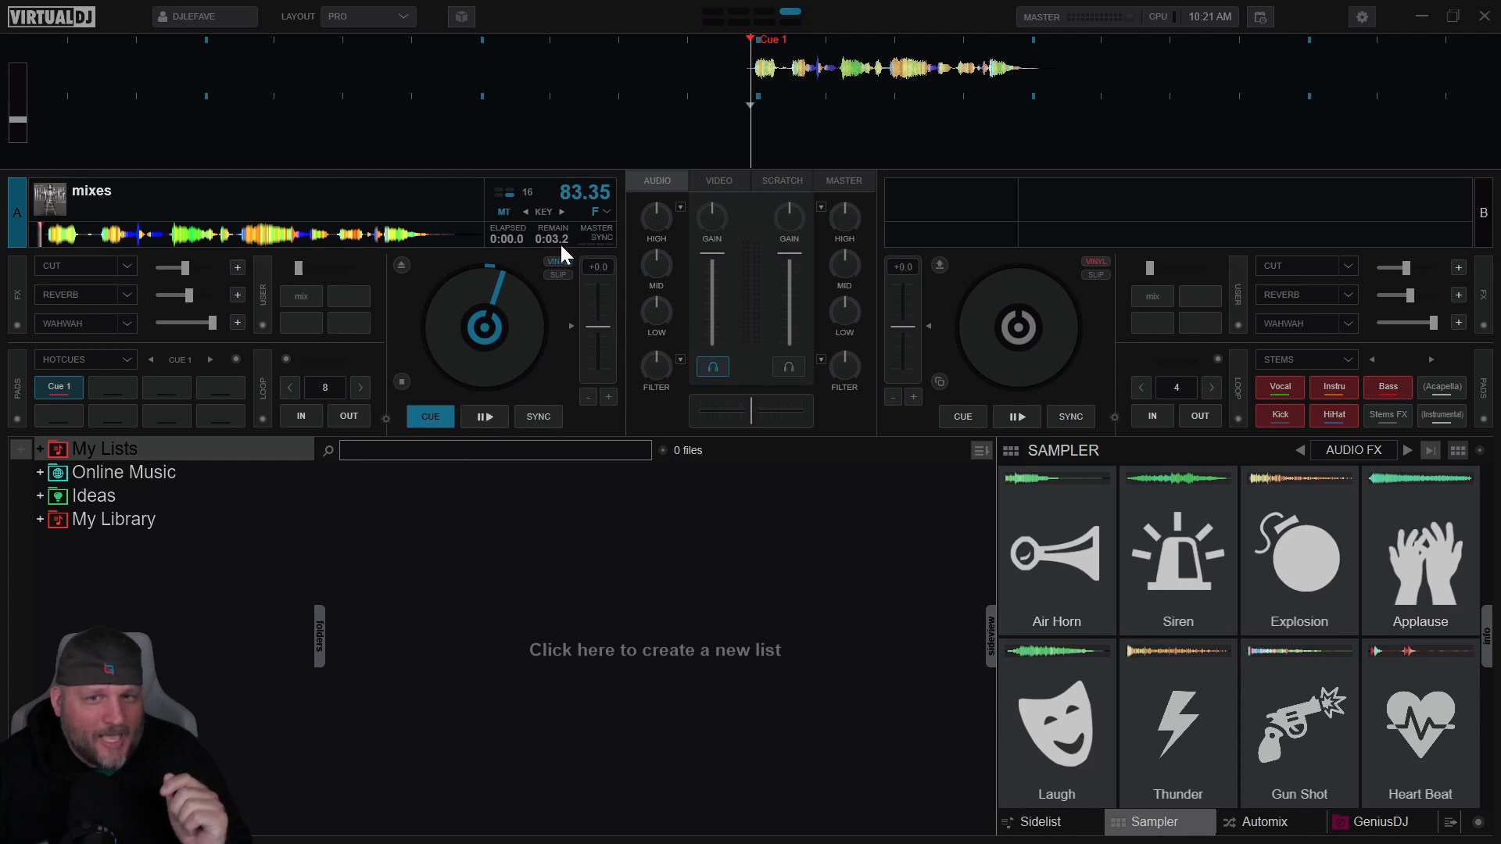
Step: Raise deck A's key by 4 semitones and play the track
{"action": "left_click", "coordinate": [562, 212]}
{"action": "left_click", "coordinate": [562, 211]}
{"action": "left_click", "coordinate": [562, 212]}
{"action": "left_click", "coordinate": [562, 212]}
{"action": "left_click", "coordinate": [484, 416]}
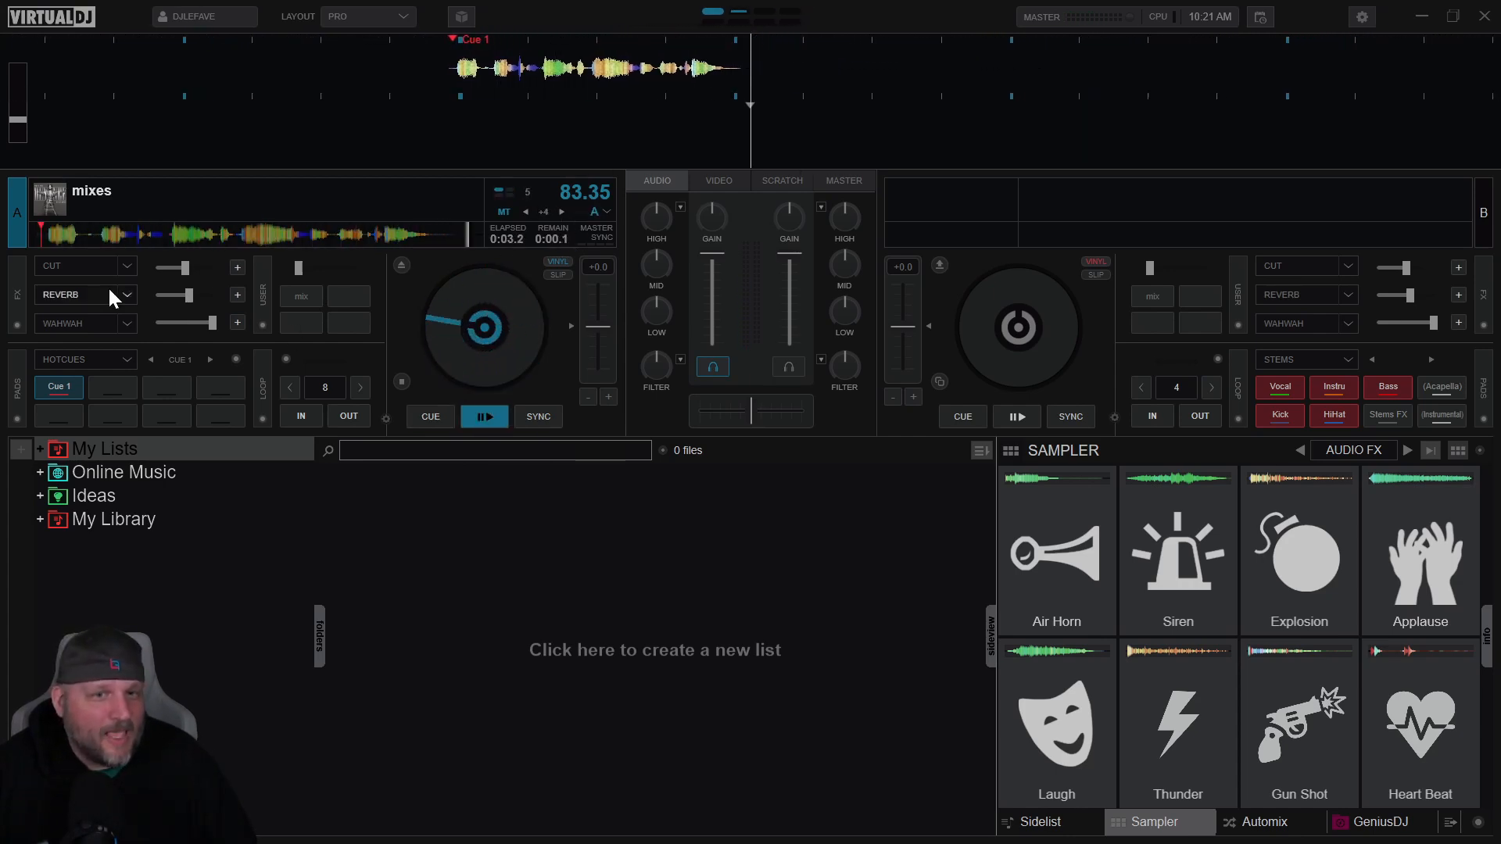
Step: Replace deck A's Cut effect with Distortion, fine-tune its strength and play the track with it
{"action": "left_click", "coordinate": [128, 266]}
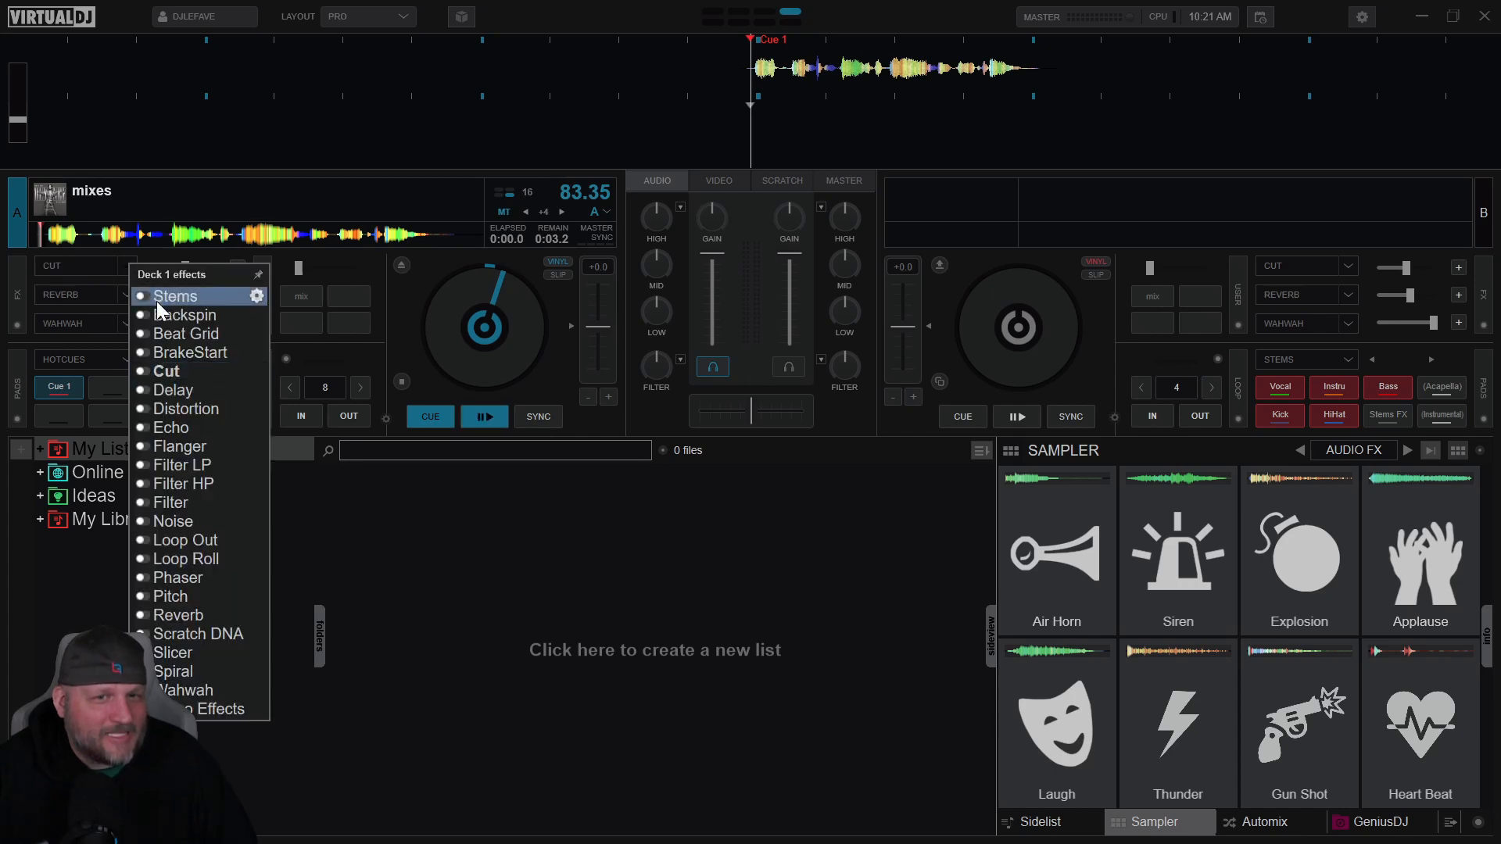
{"action": "left_click", "coordinate": [157, 408]}
{"action": "left_click_drag", "start_coordinate": [156, 264], "coordinate": [182, 266]}
{"action": "left_click", "coordinate": [485, 418]}
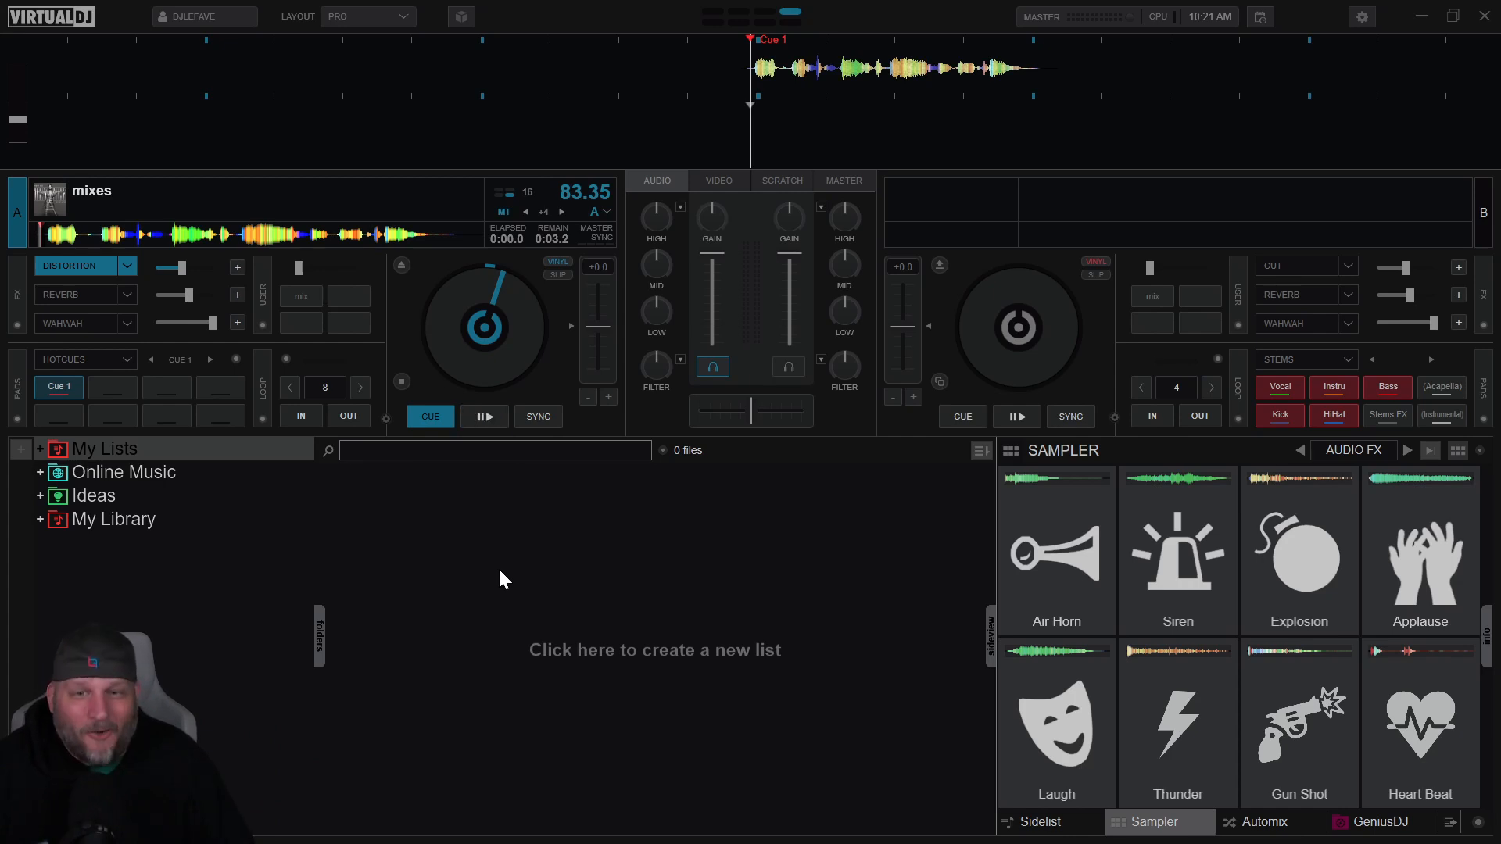
{"action": "left_click", "coordinate": [484, 417]}
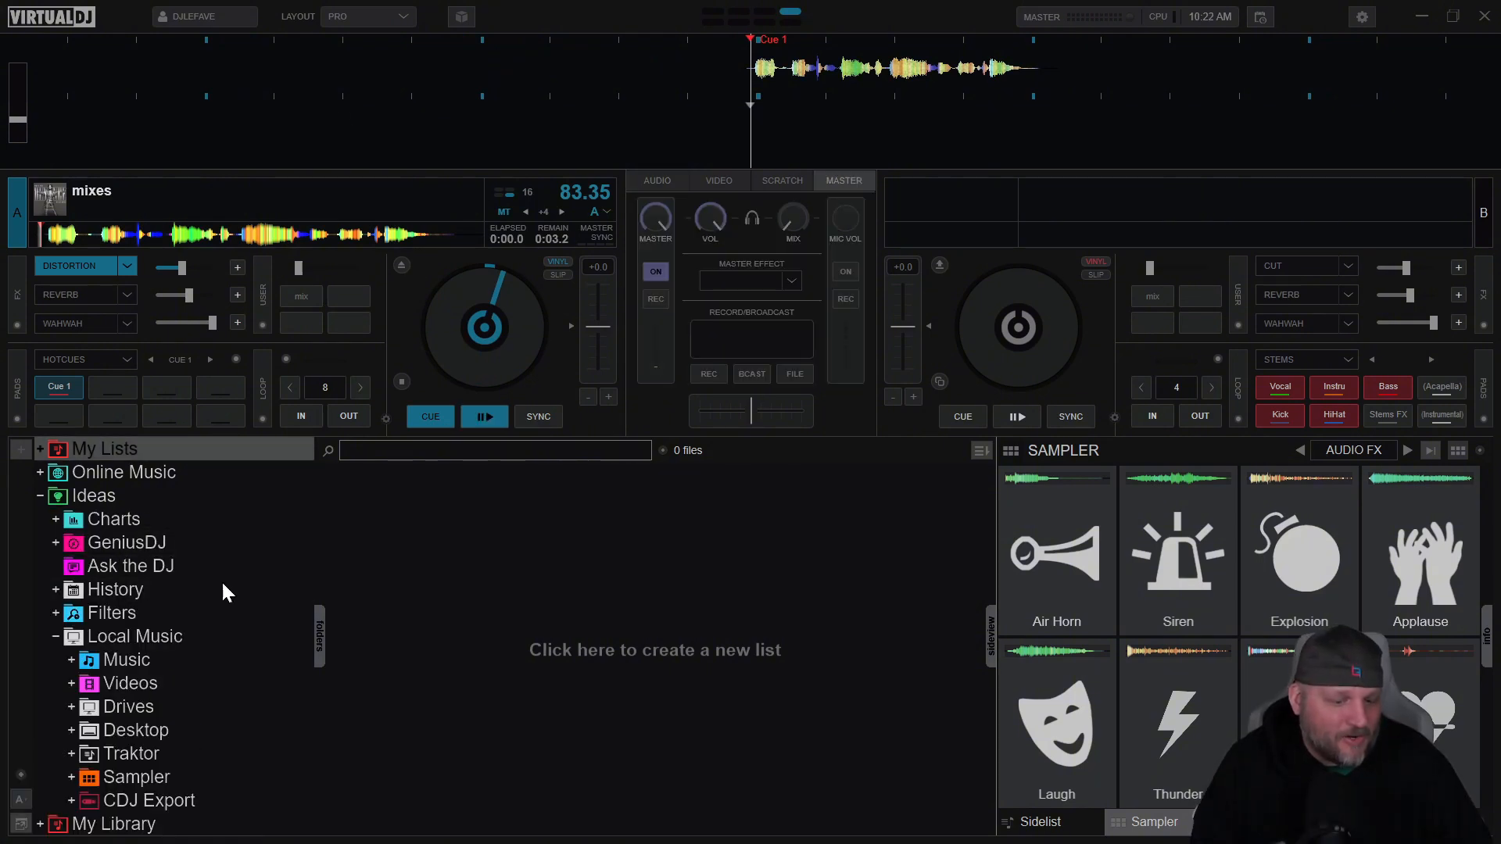
Step: Open the Recordings folder under Sampler and audition the master (2) recording
{"action": "left_click", "coordinate": [71, 777]}
{"action": "scroll", "coordinate": [179, 772], "scroll_direction": "down", "scroll_amount": 3}
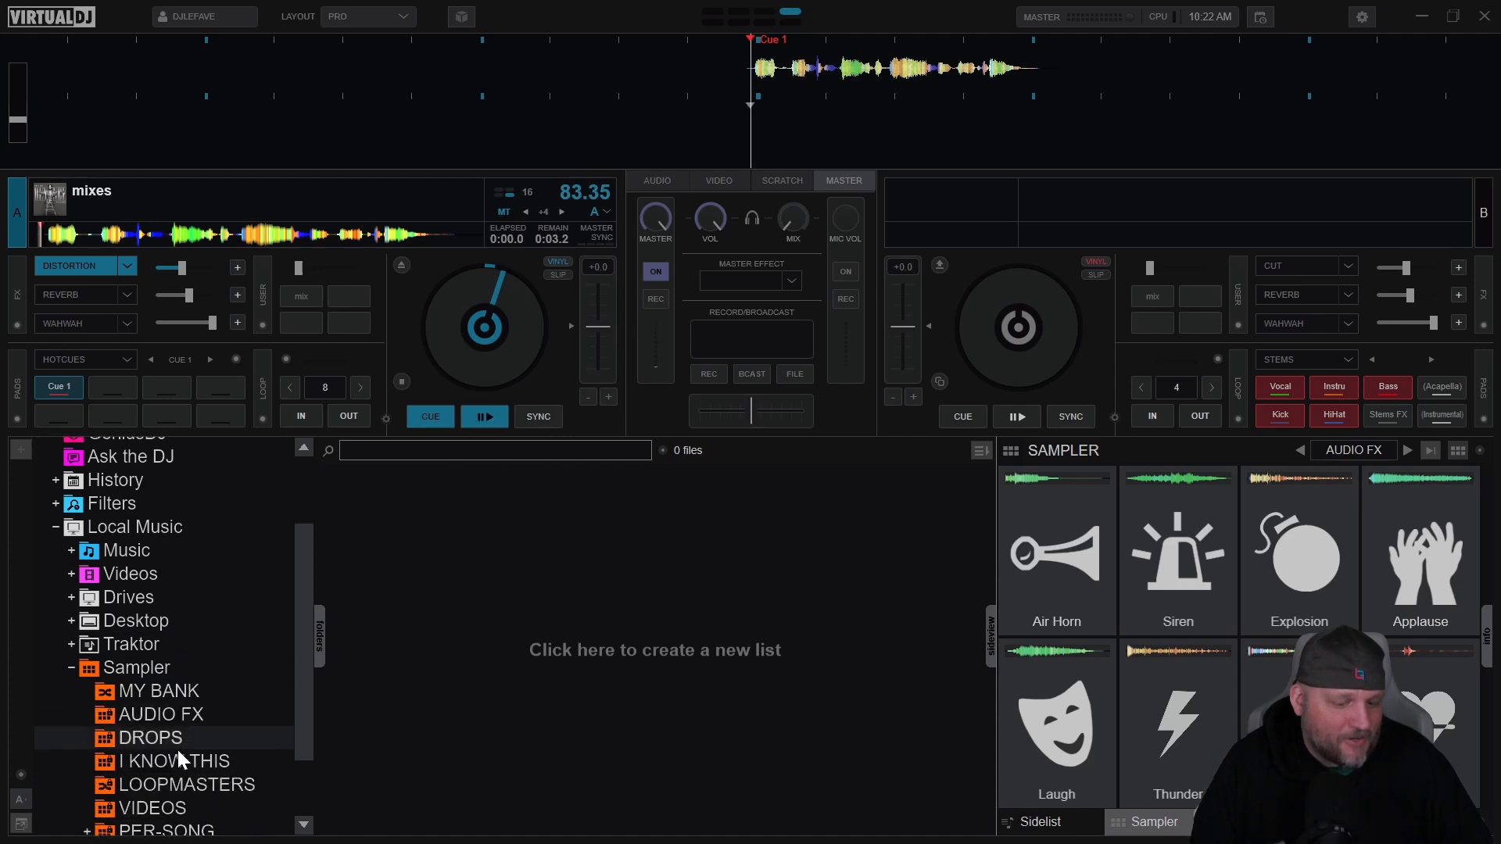
{"action": "left_click", "coordinate": [187, 777]}
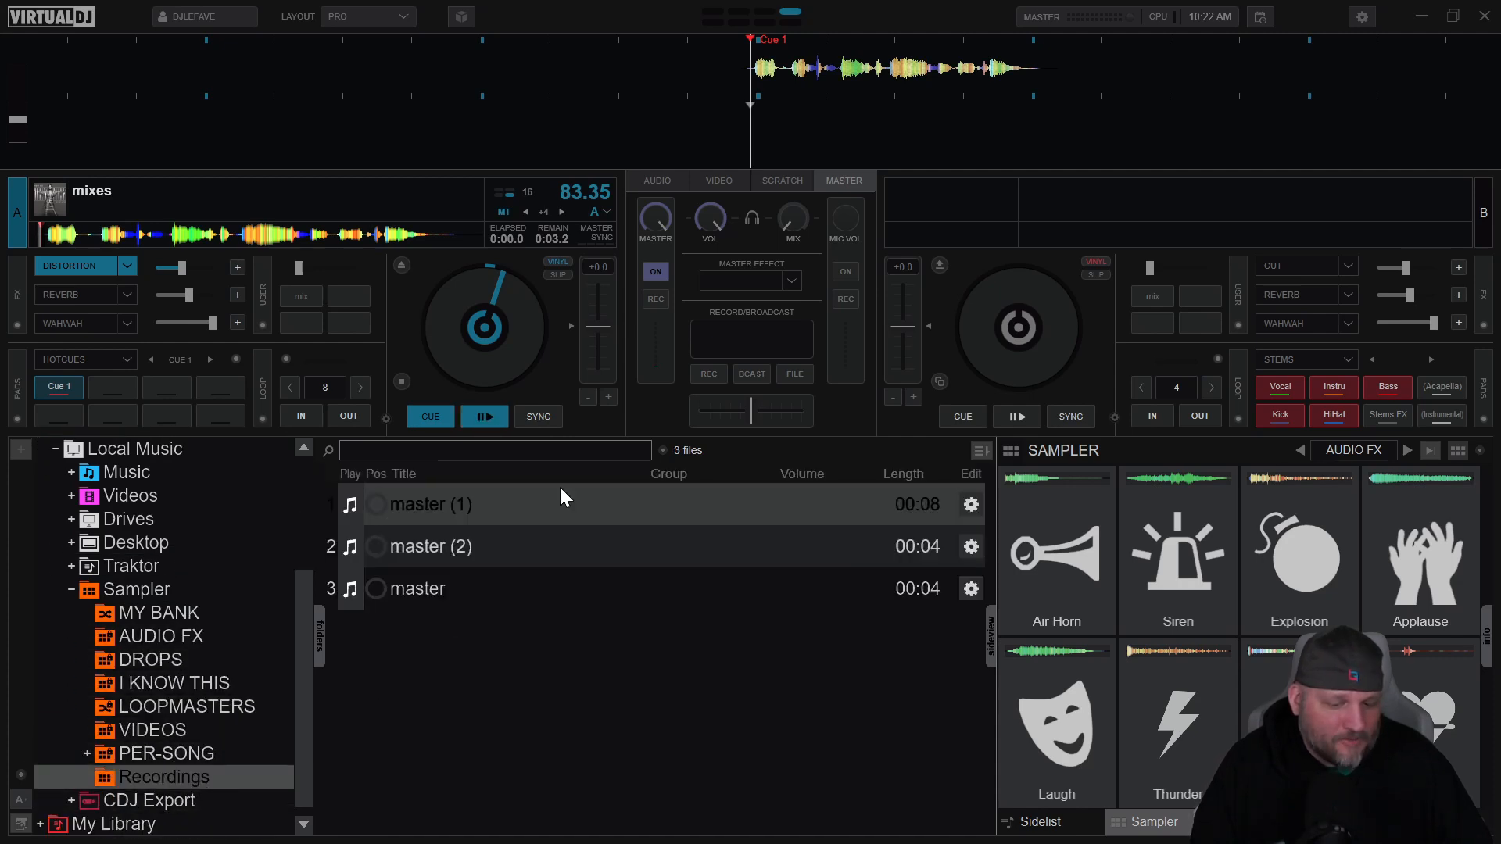
{"action": "left_click", "coordinate": [379, 547]}
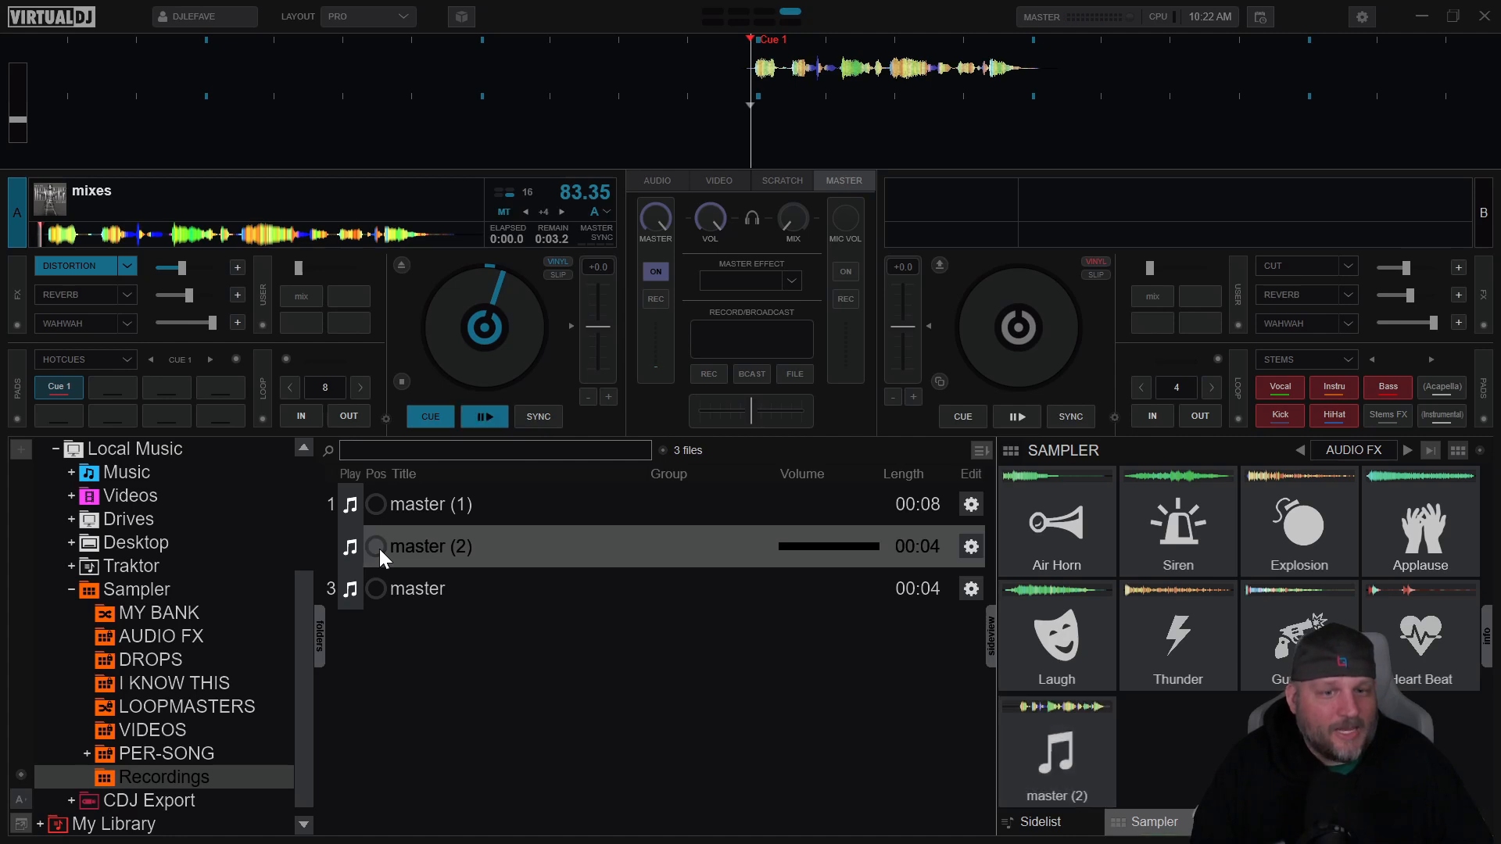
Step: Switch the sampler to MY BANK and place the master (2) recording on its first pad
{"action": "left_click", "coordinate": [1300, 450]}
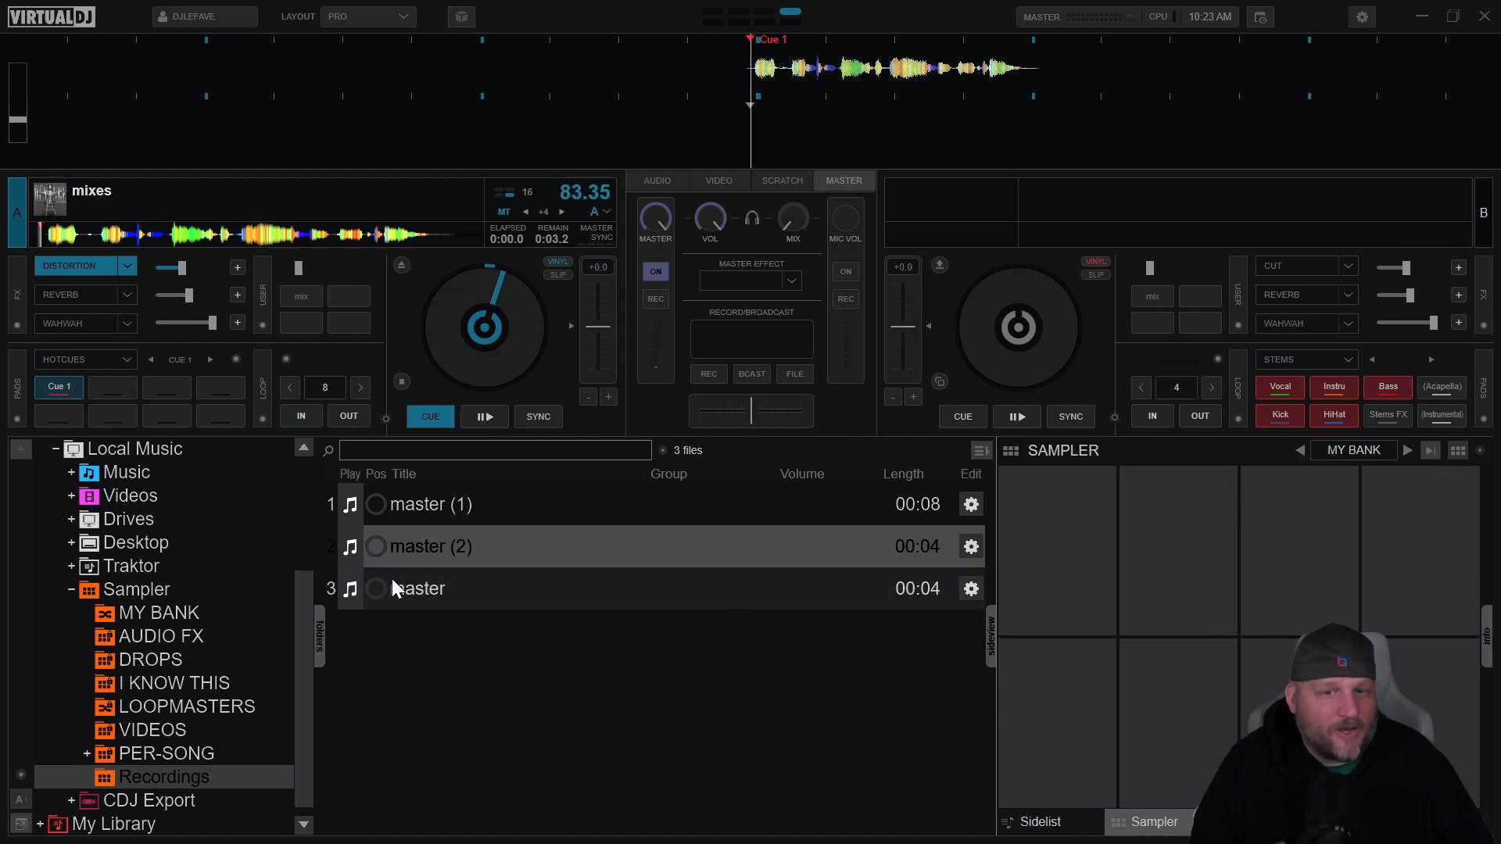
{"action": "left_click_drag", "start_coordinate": [443, 544], "coordinate": [1094, 545]}
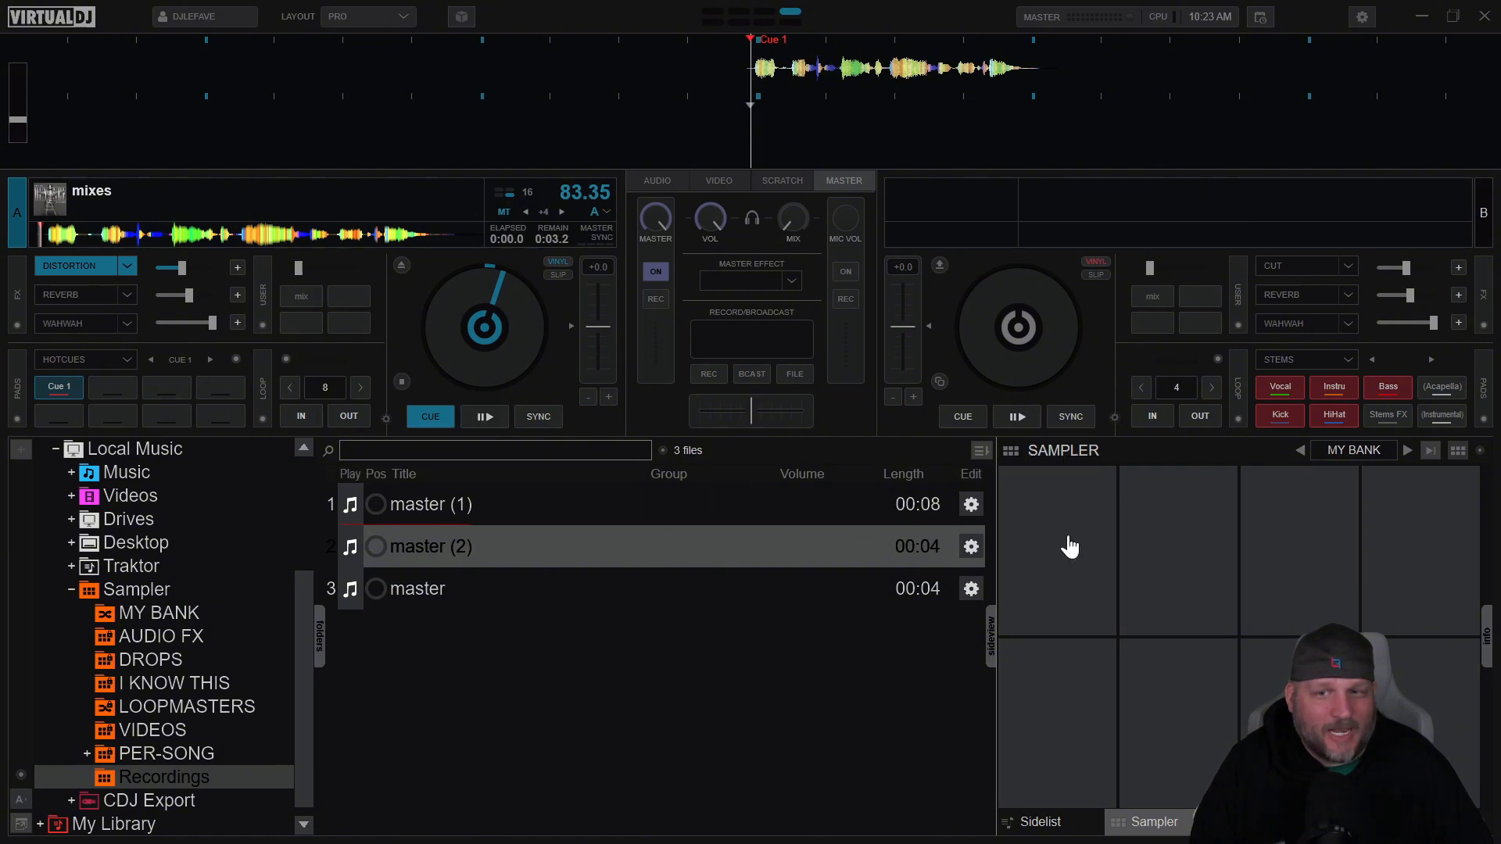
Step: Rename the master (2) sample to Like and Subscribe, save it and trigger its pad in MY BANK
{"action": "left_click", "coordinate": [969, 551]}
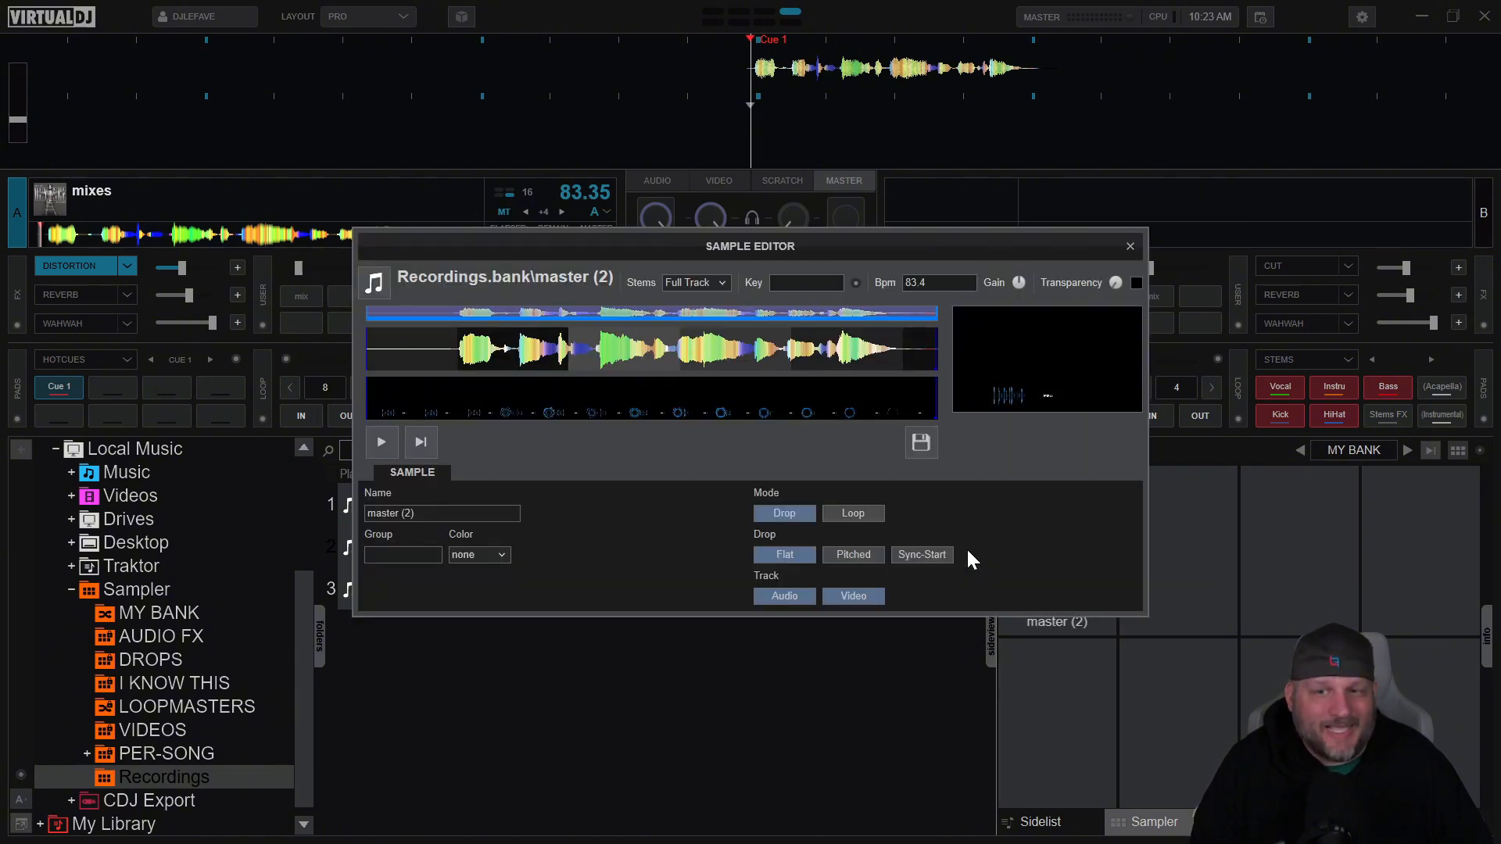
{"action": "left_click", "coordinate": [422, 513]}
{"action": "type", "text": "Like "}
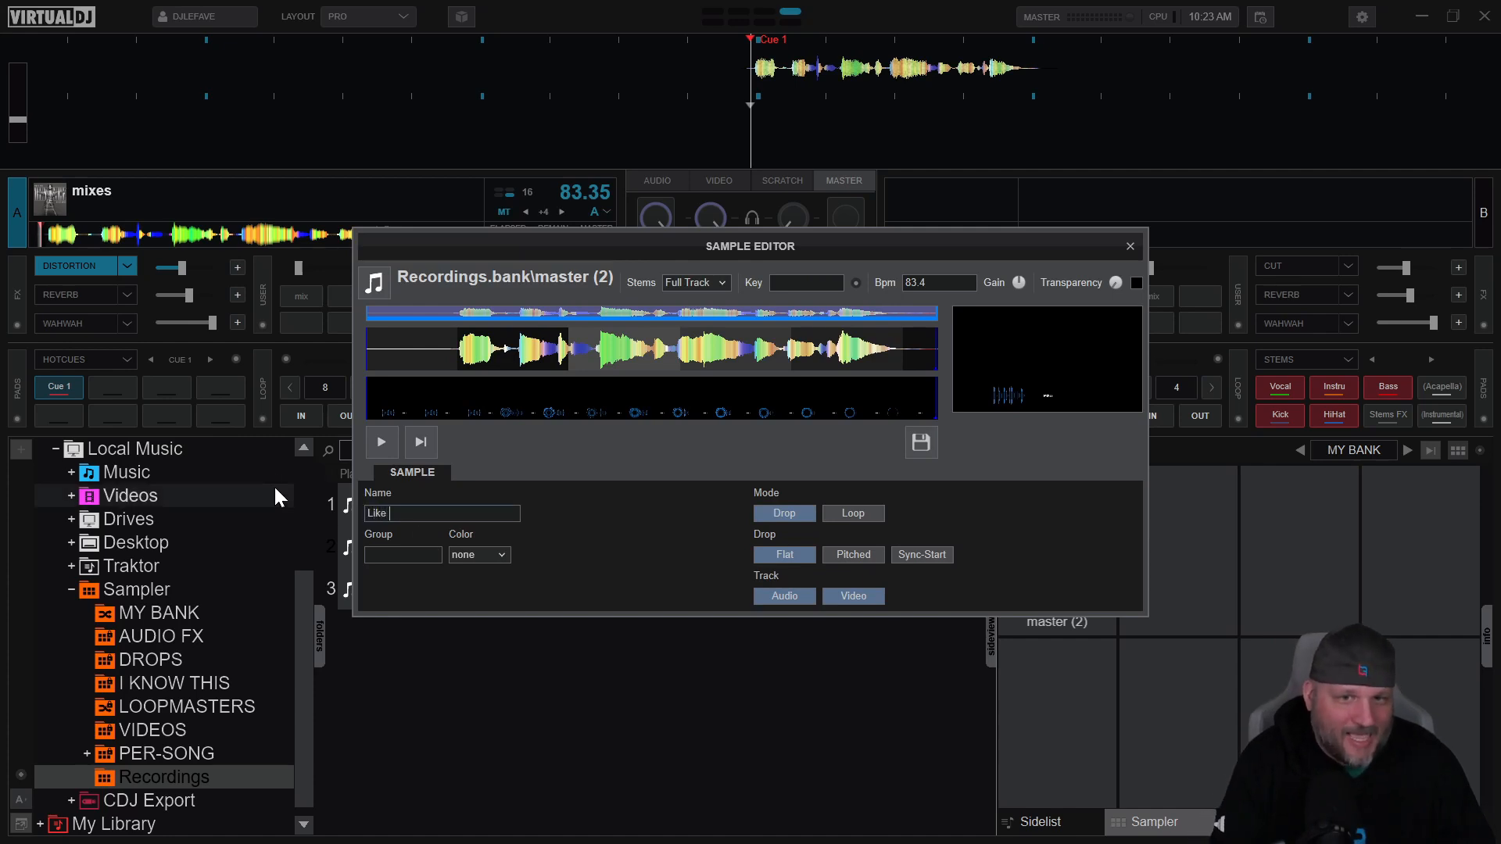
{"action": "type", "text": "and Subscribe"}
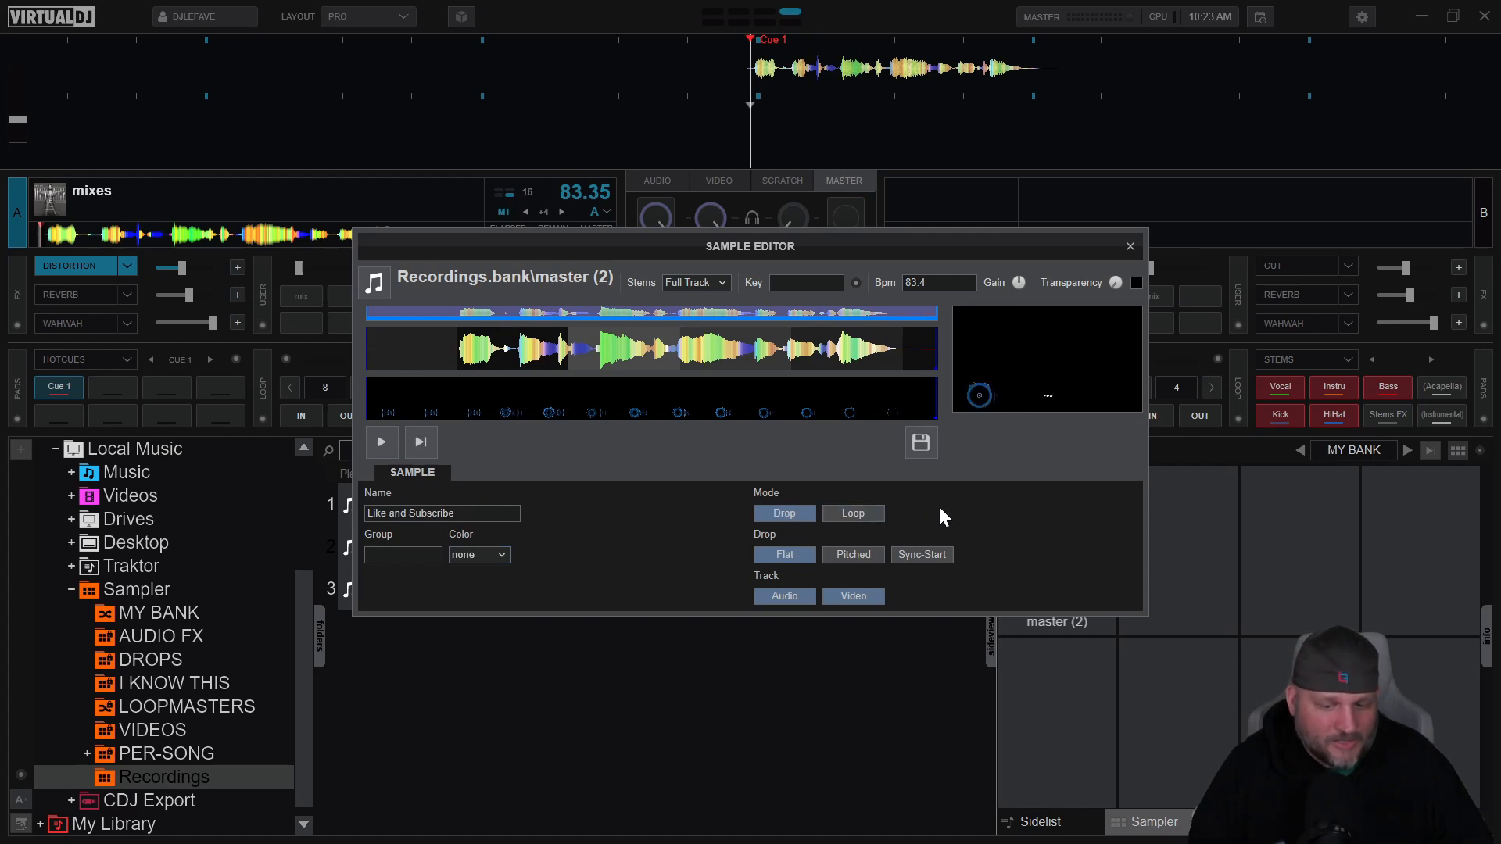
{"action": "left_click", "coordinate": [924, 442]}
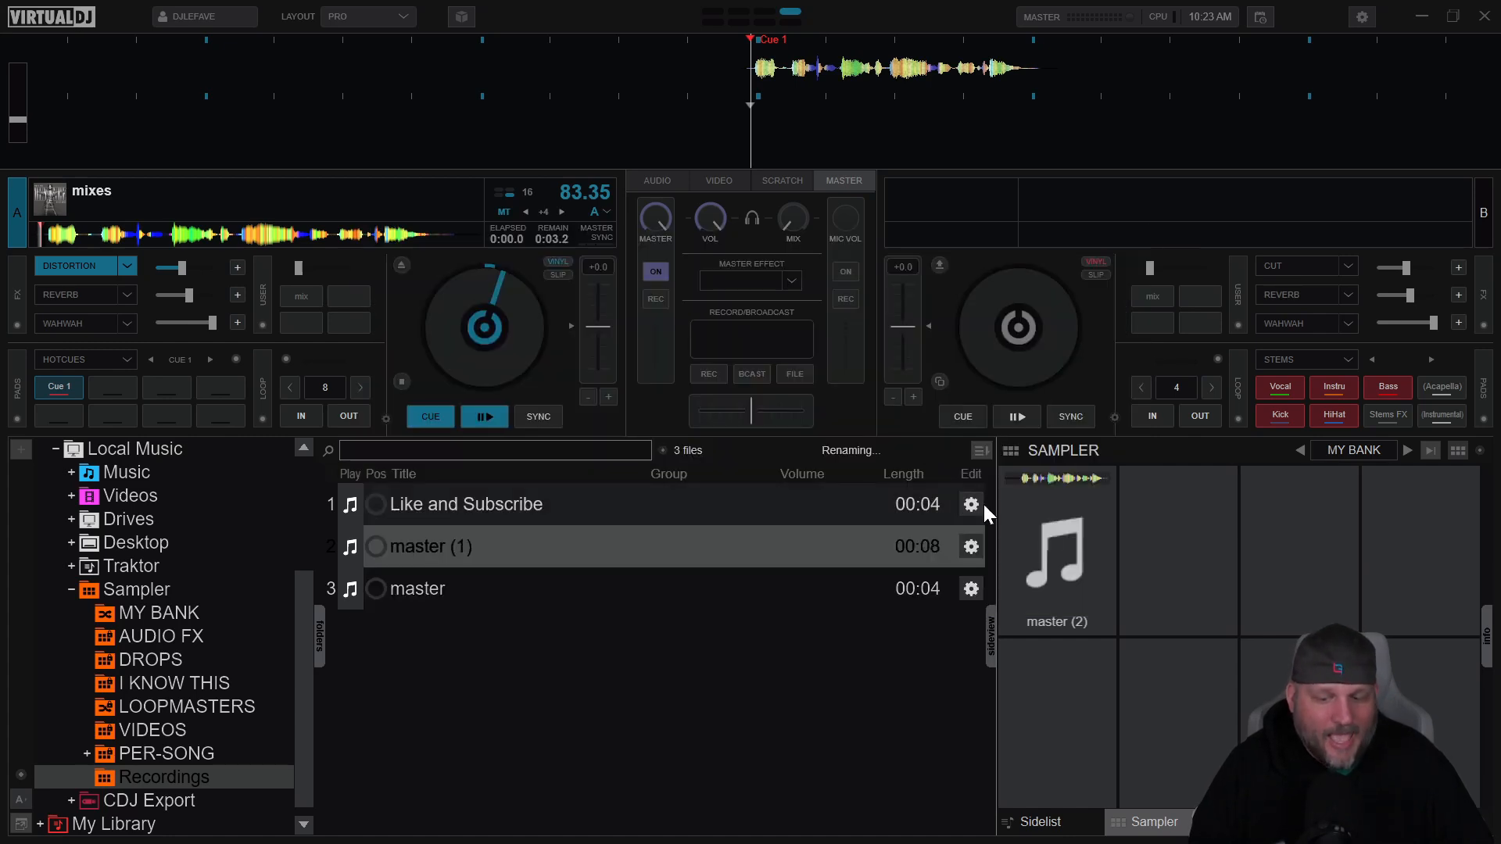
{"action": "left_click", "coordinate": [1053, 527]}
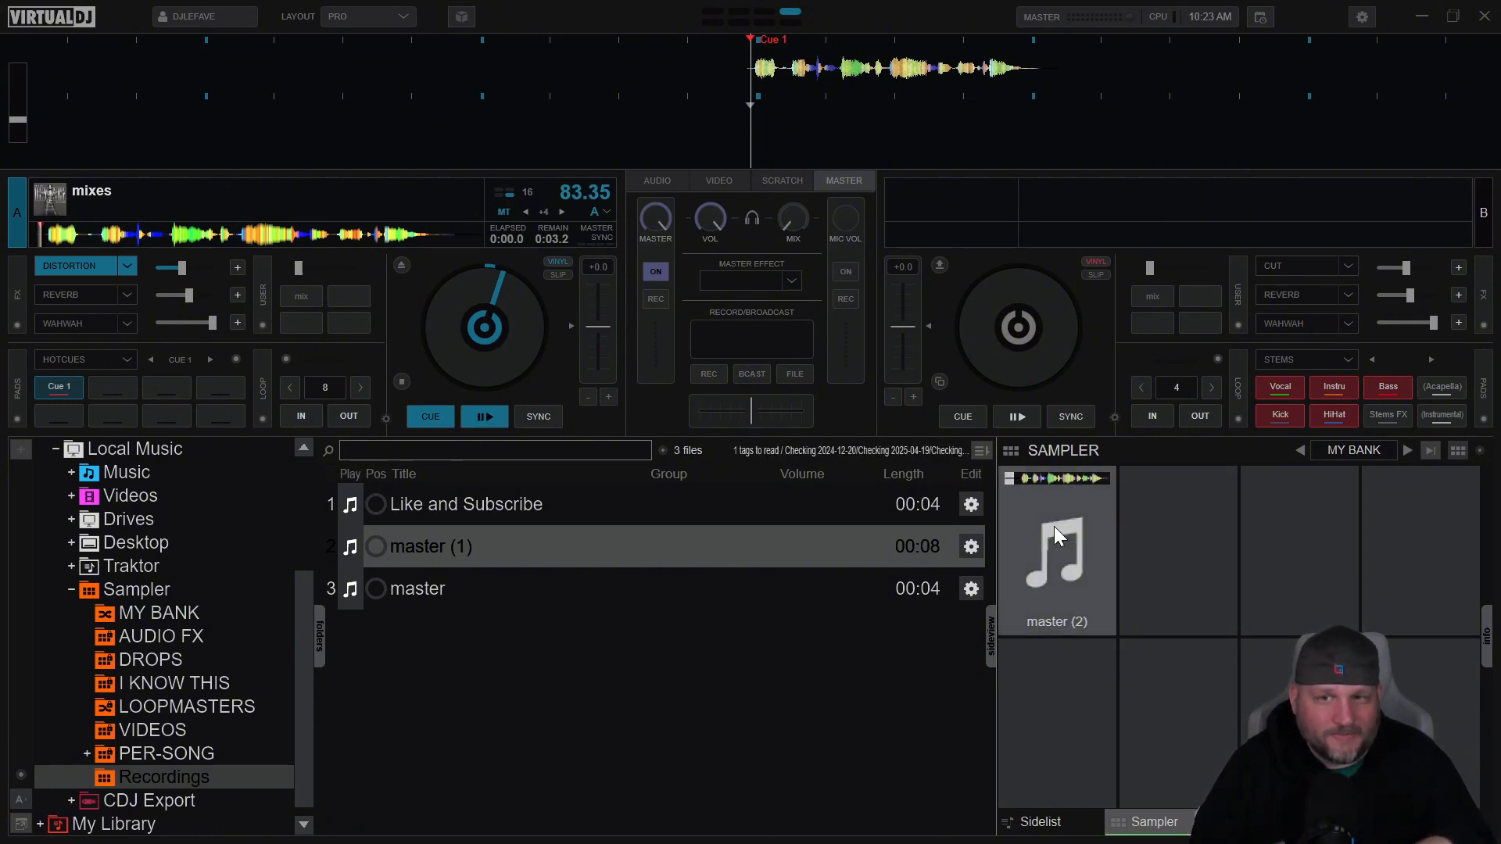